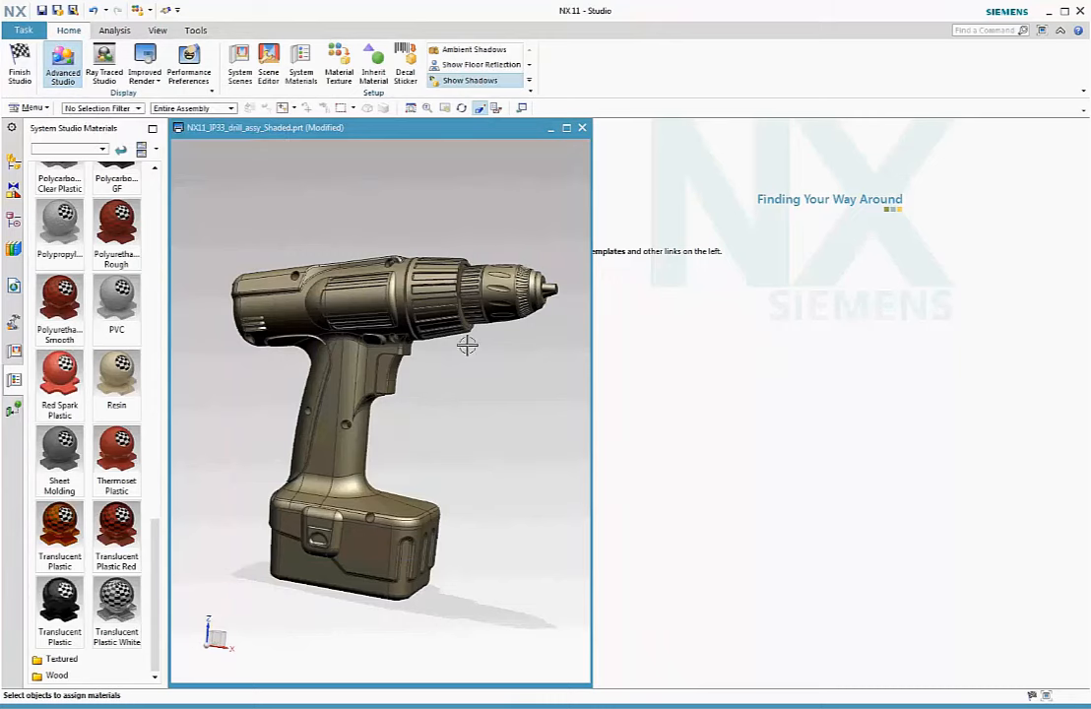
Step: Assign the Red Spark Plastic material to both halves of the drill housing
{"action": "left_click", "coordinate": [14, 351]}
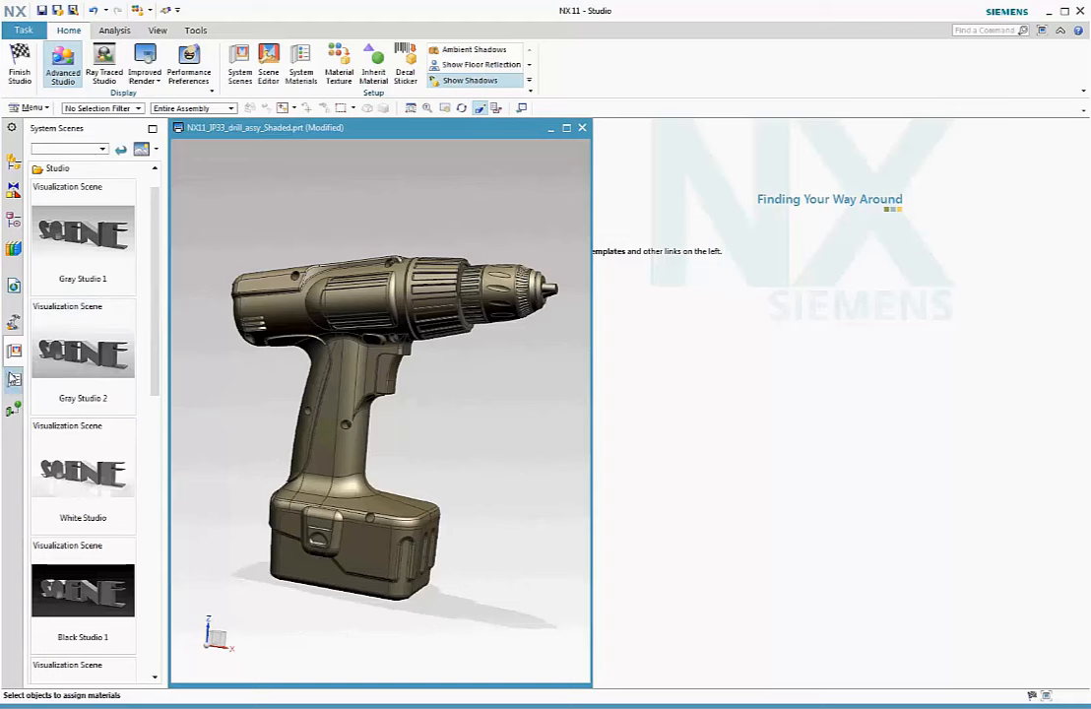
{"action": "left_click", "coordinate": [14, 379]}
{"action": "left_click_drag", "start_coordinate": [59, 379], "coordinate": [276, 401]}
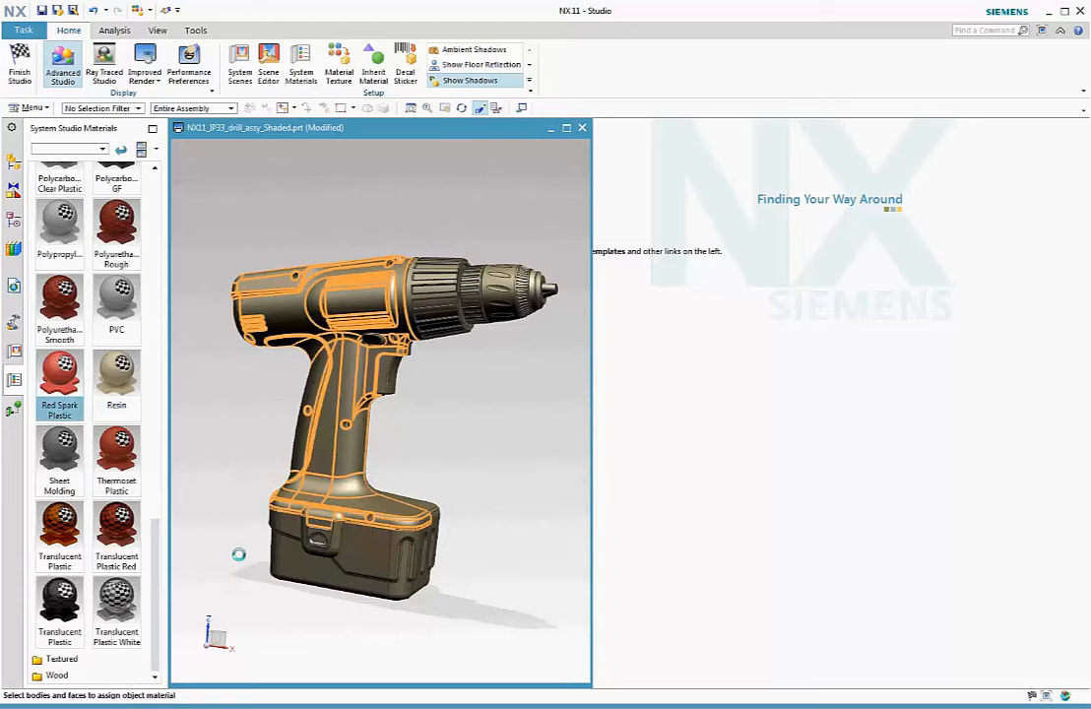
{"action": "middle_click_drag", "start_coordinate": [384, 669], "coordinate": [288, 662]}
{"action": "left_click_drag", "start_coordinate": [59, 379], "coordinate": [490, 455]}
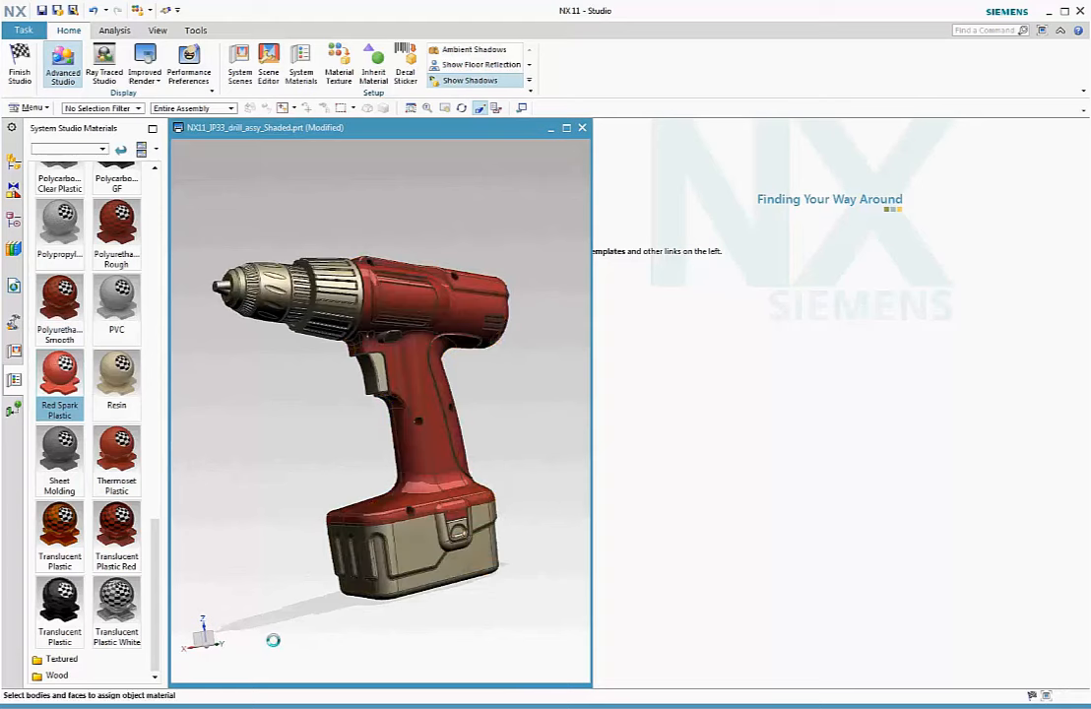
{"action": "middle_click_drag", "start_coordinate": [270, 650], "coordinate": [383, 653]}
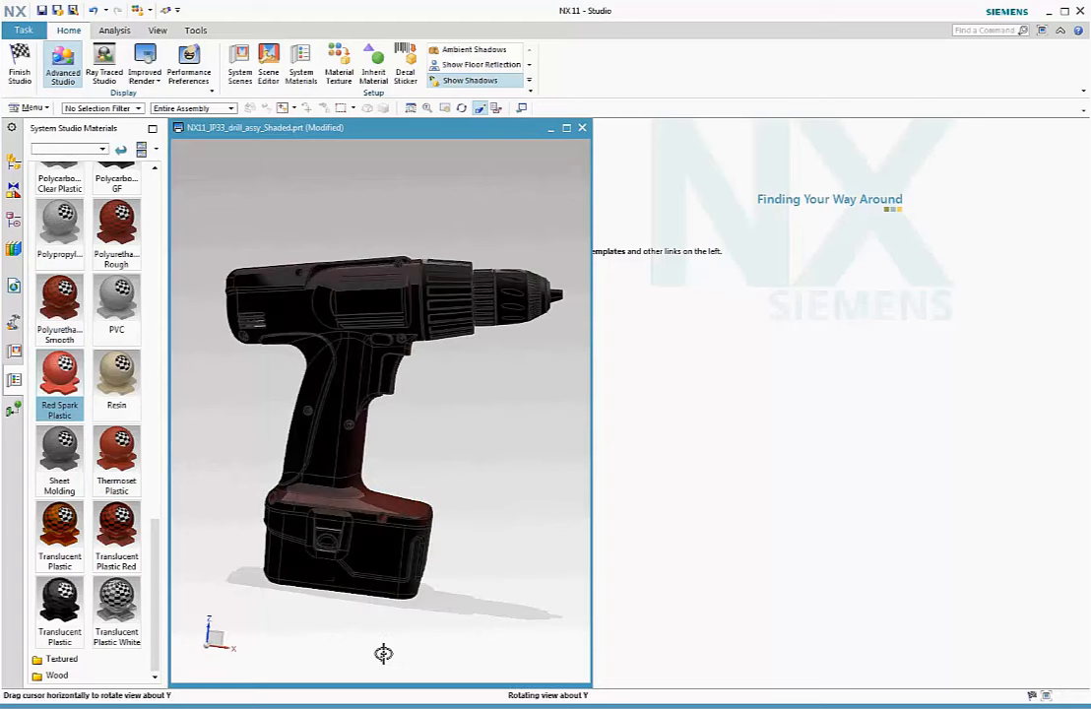
Step: Assign the black Translucent Plastic material to the ribbed ring in front of the housing and start a Ray Traced Studio rendering
{"action": "left_click", "coordinate": [448, 295]}
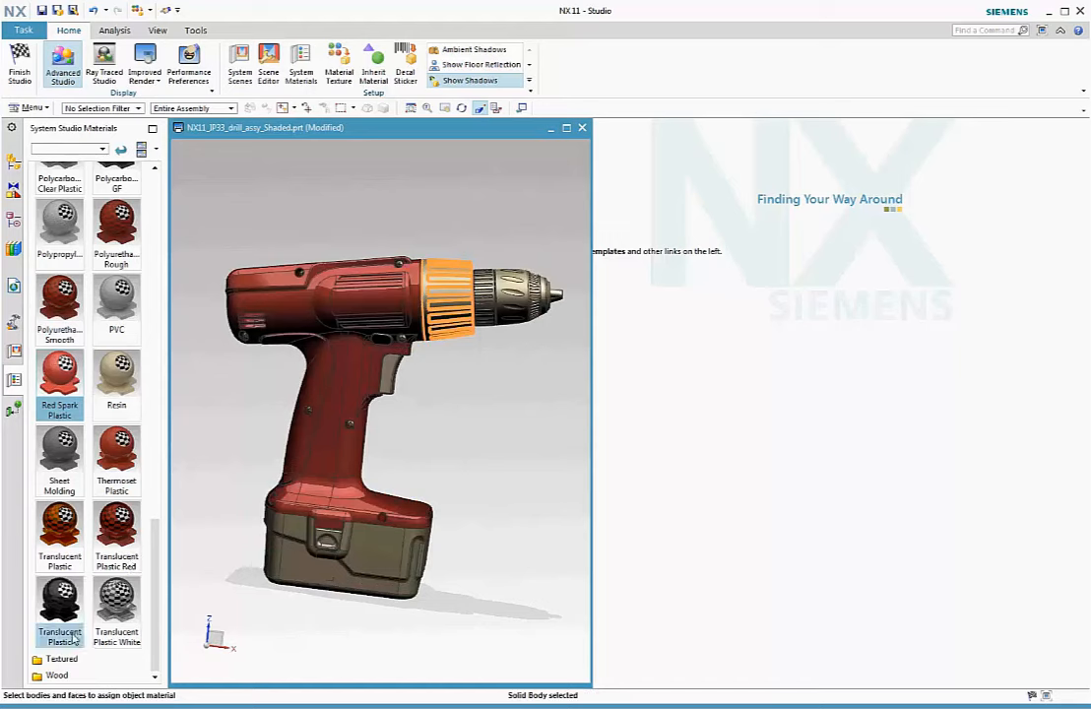
{"action": "mouse_move", "coordinate": [73, 638]}
{"action": "left_mouse_down"}
{"action": "mouse_move", "coordinate": [176, 608]}
{"action": "mouse_move", "coordinate": [387, 259]}
{"action": "left_mouse_up"}
{"action": "left_click", "coordinate": [108, 65]}
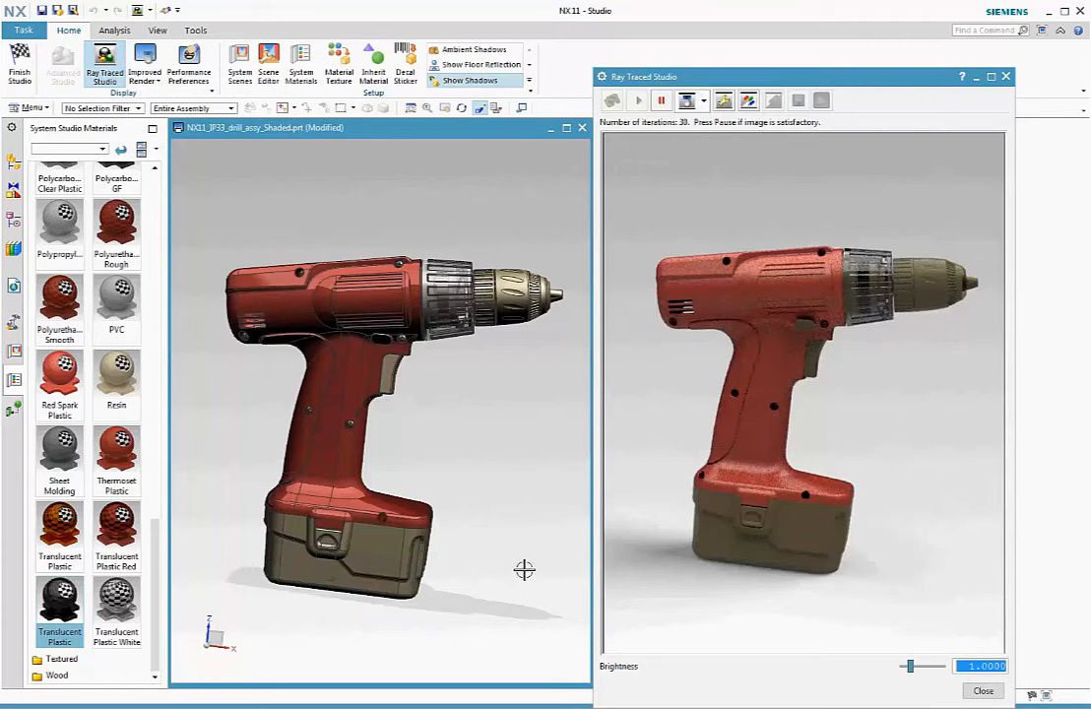
{"action": "middle_click_drag", "start_coordinate": [524, 570], "coordinate": [504, 570]}
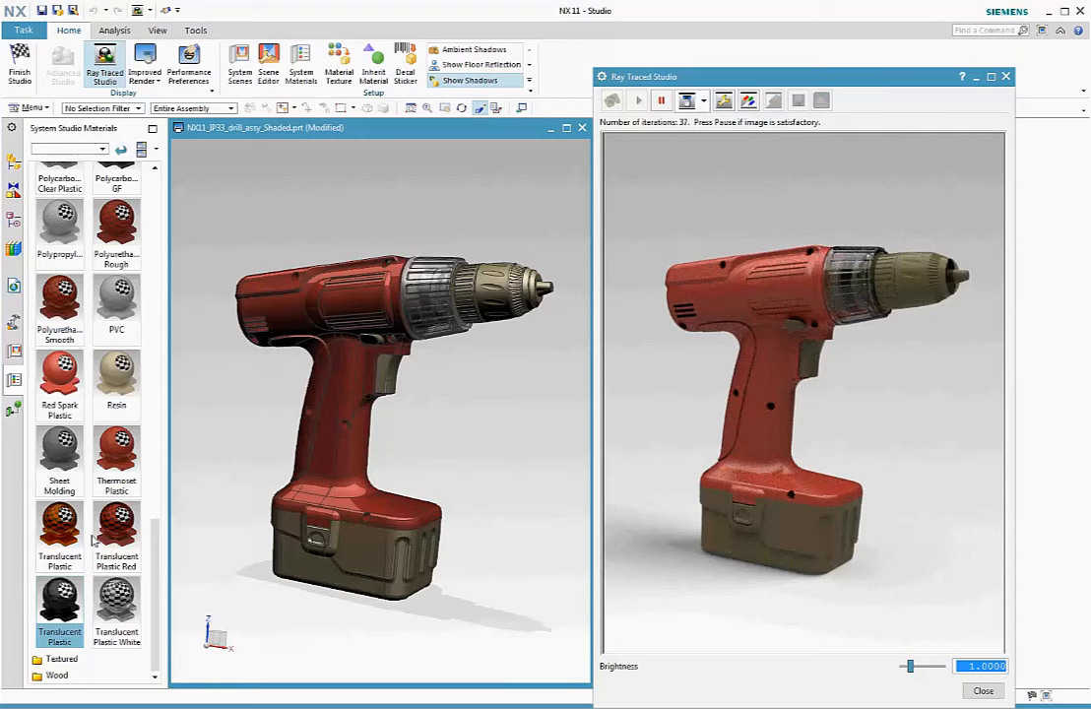
Step: Assign Glossy Plastic Black to the chuck cover and the battery body
{"action": "scroll", "coordinate": [93, 512], "scroll_direction": "up", "scroll_amount": 10}
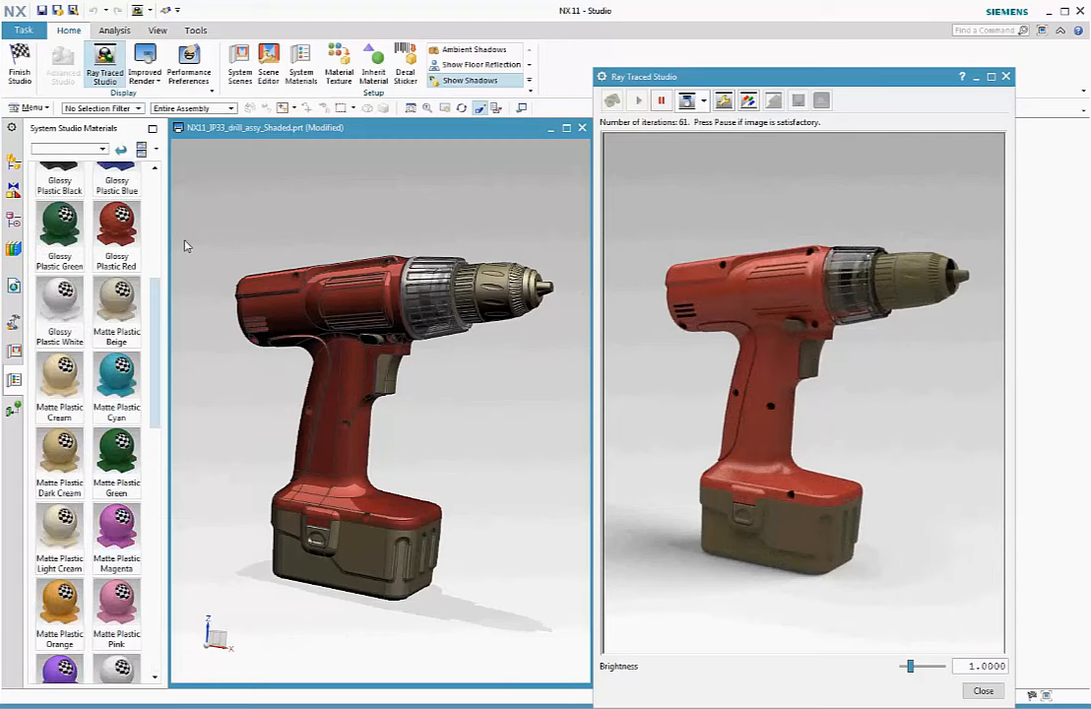
{"action": "left_click", "coordinate": [476, 295]}
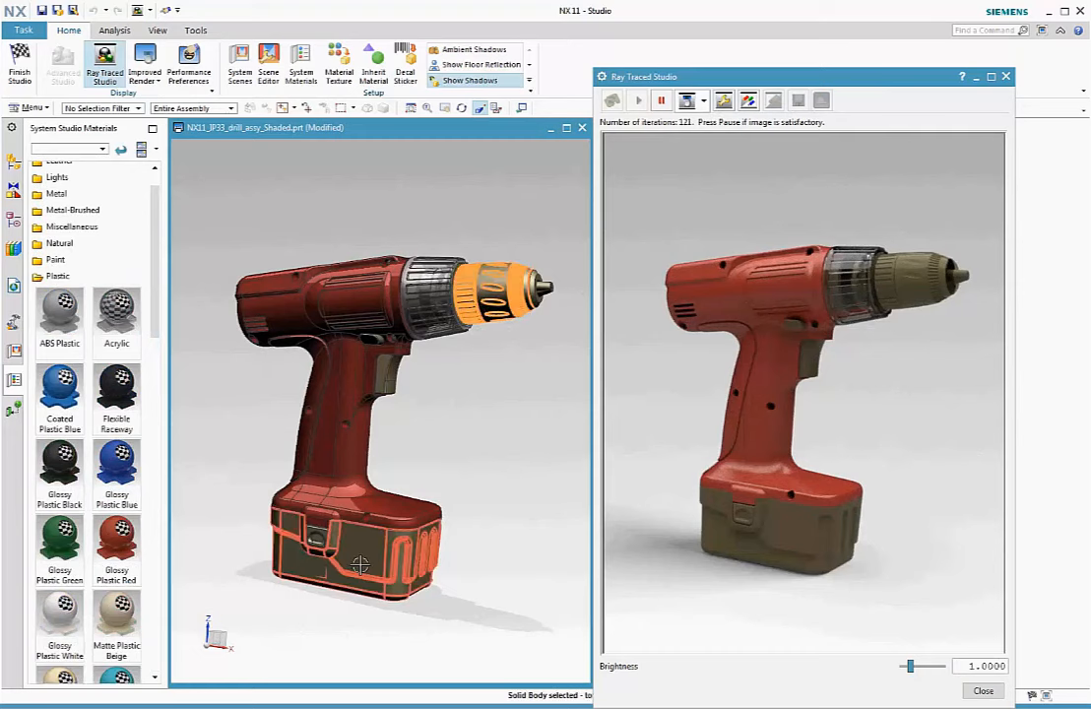
{"action": "left_click", "coordinate": [56, 474]}
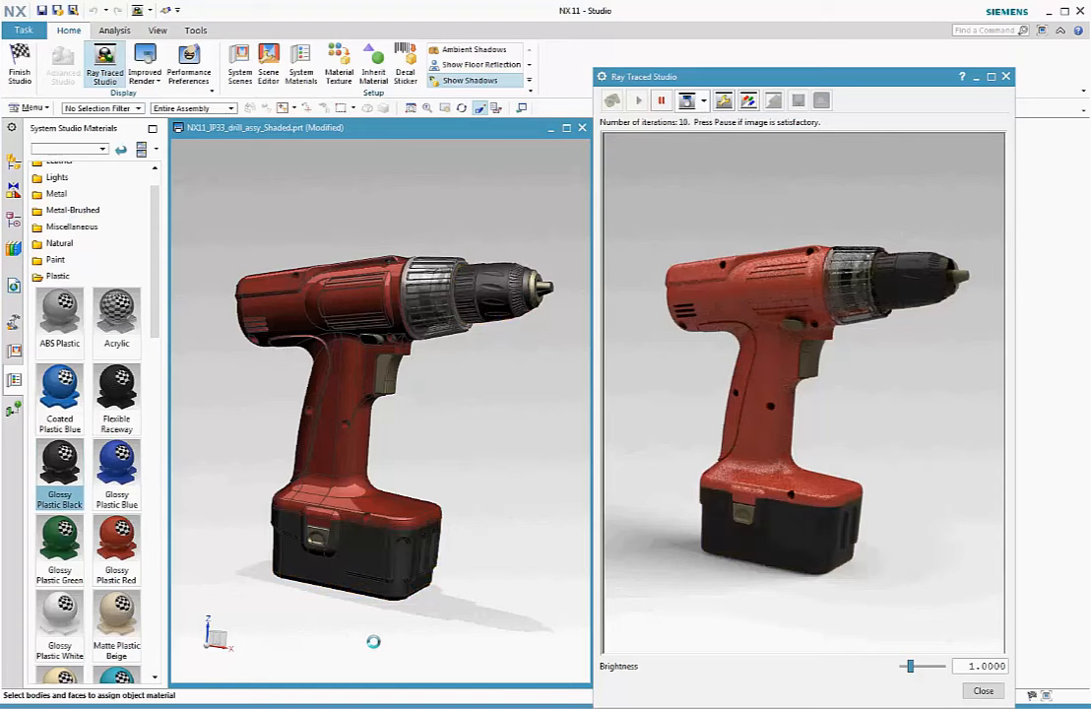
Step: Assign the Stainless Steel metal material to the tip of the chuck
{"action": "left_click", "coordinate": [98, 199]}
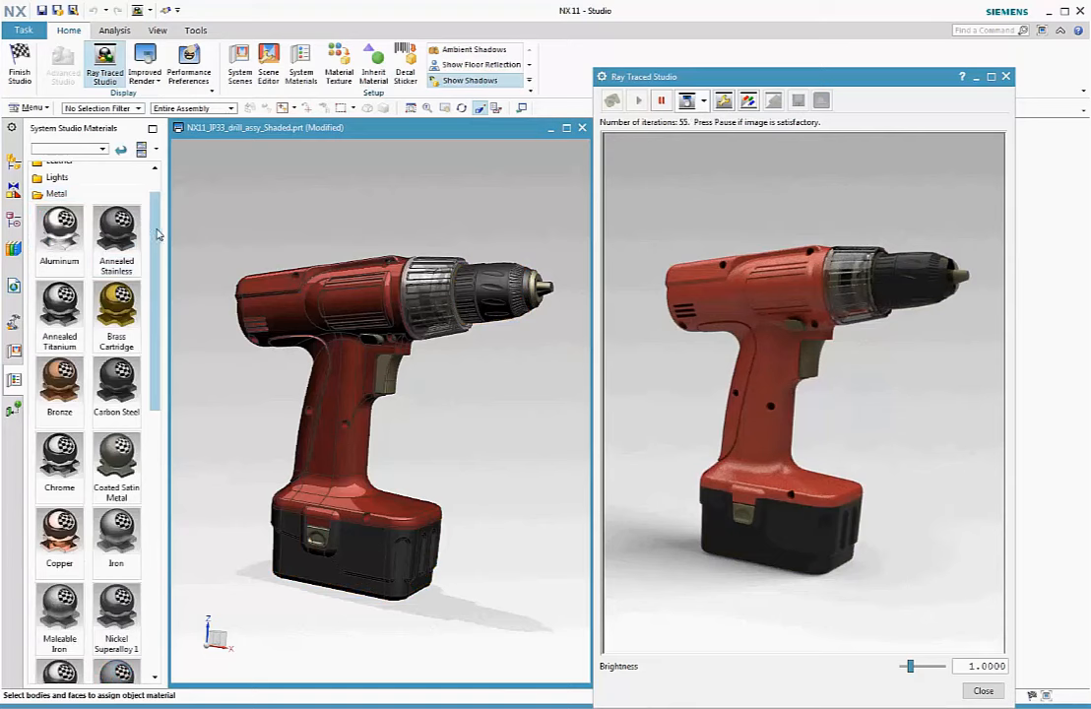
{"action": "left_click_drag", "start_coordinate": [157, 233], "coordinate": [139, 518]}
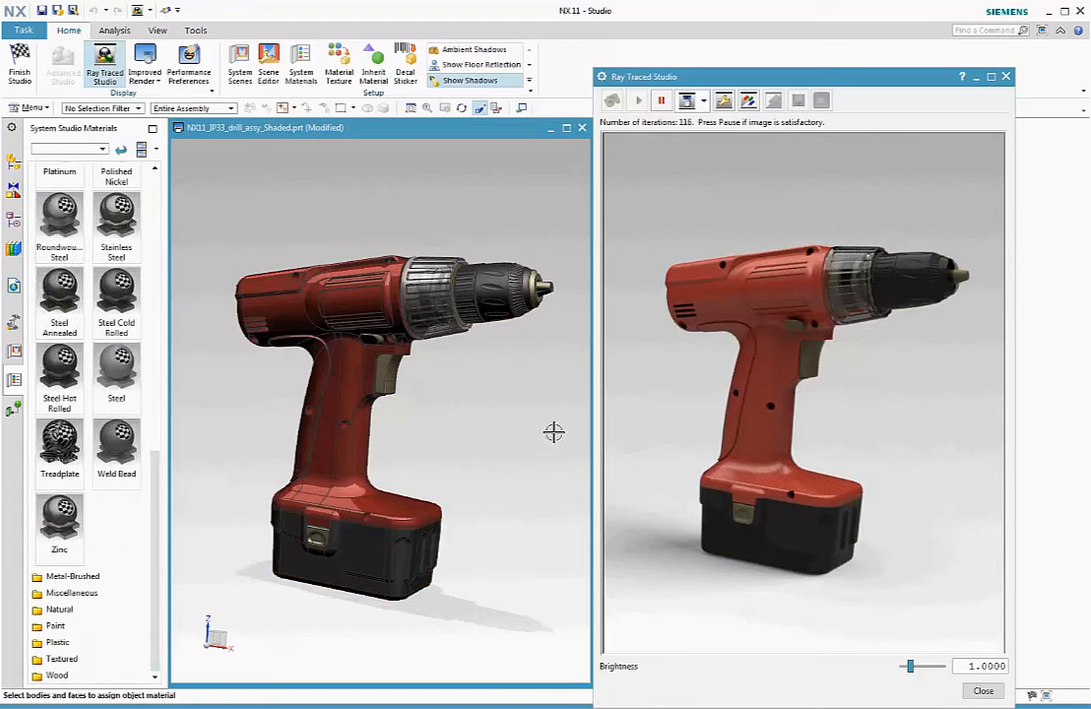
{"action": "left_click", "coordinate": [537, 290]}
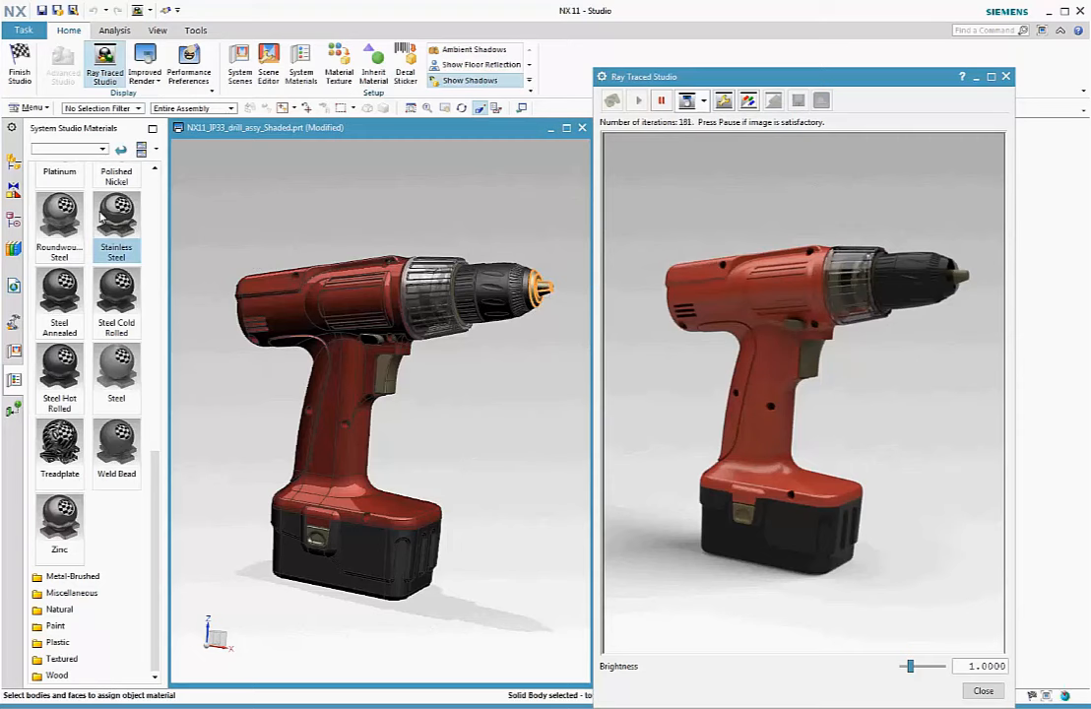
{"action": "left_click", "coordinate": [103, 219]}
Step: Restrict selection to faces and assign Coated Satin Metal to the face band with oval recesses on the chuck cover
{"action": "mouse_move", "coordinate": [155, 488]}
{"action": "left_mouse_down"}
{"action": "mouse_move", "coordinate": [182, 324]}
{"action": "mouse_move", "coordinate": [163, 295]}
{"action": "left_mouse_up"}
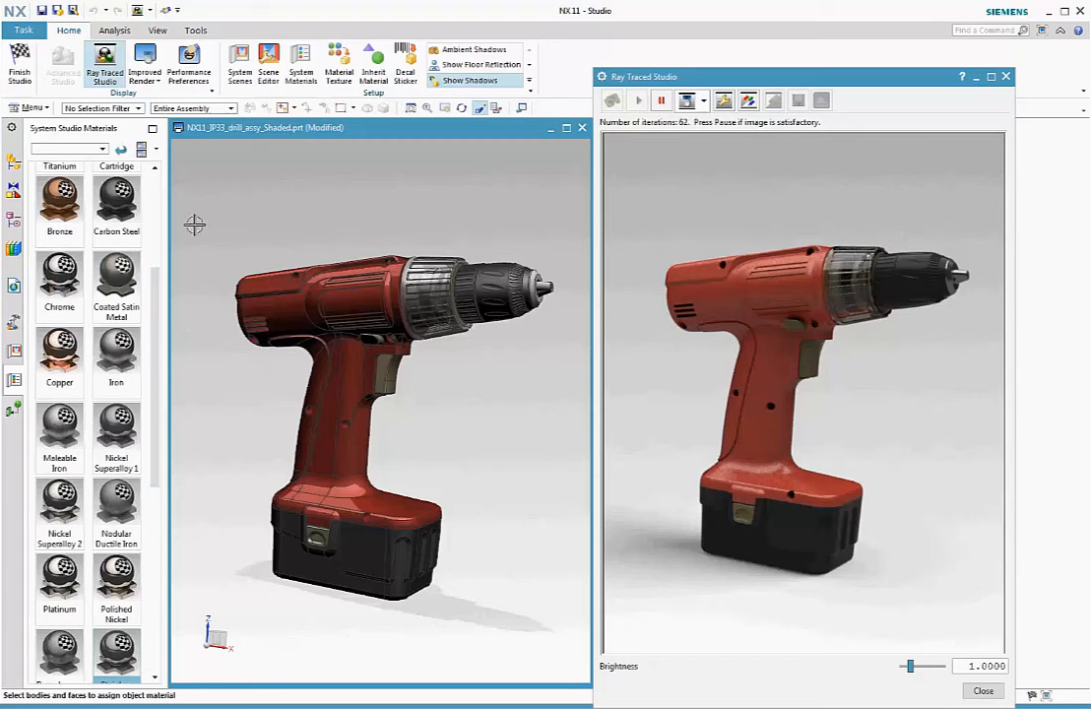
{"action": "left_click", "coordinate": [138, 109]}
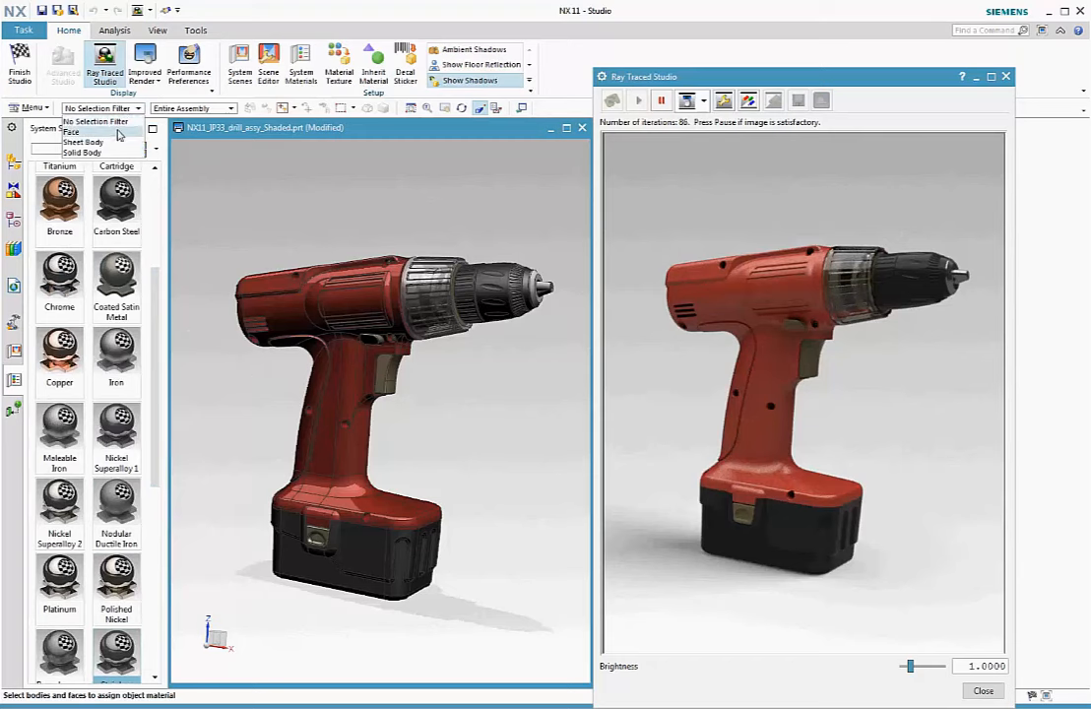
{"action": "left_click", "coordinate": [94, 128]}
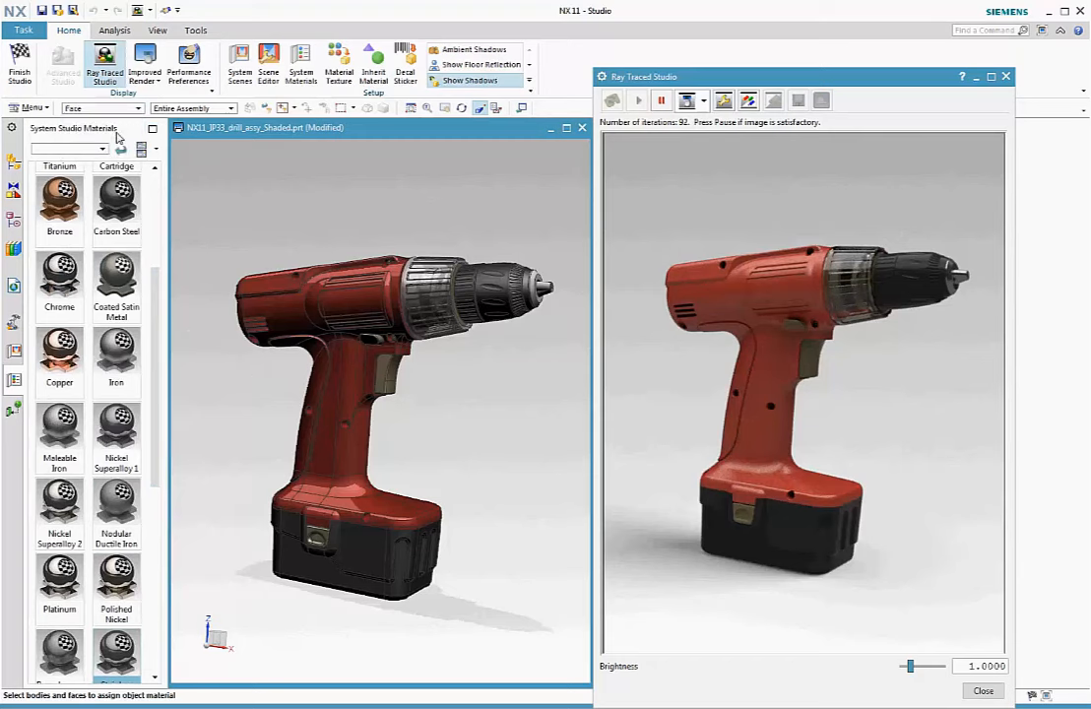
{"action": "left_click", "coordinate": [509, 302]}
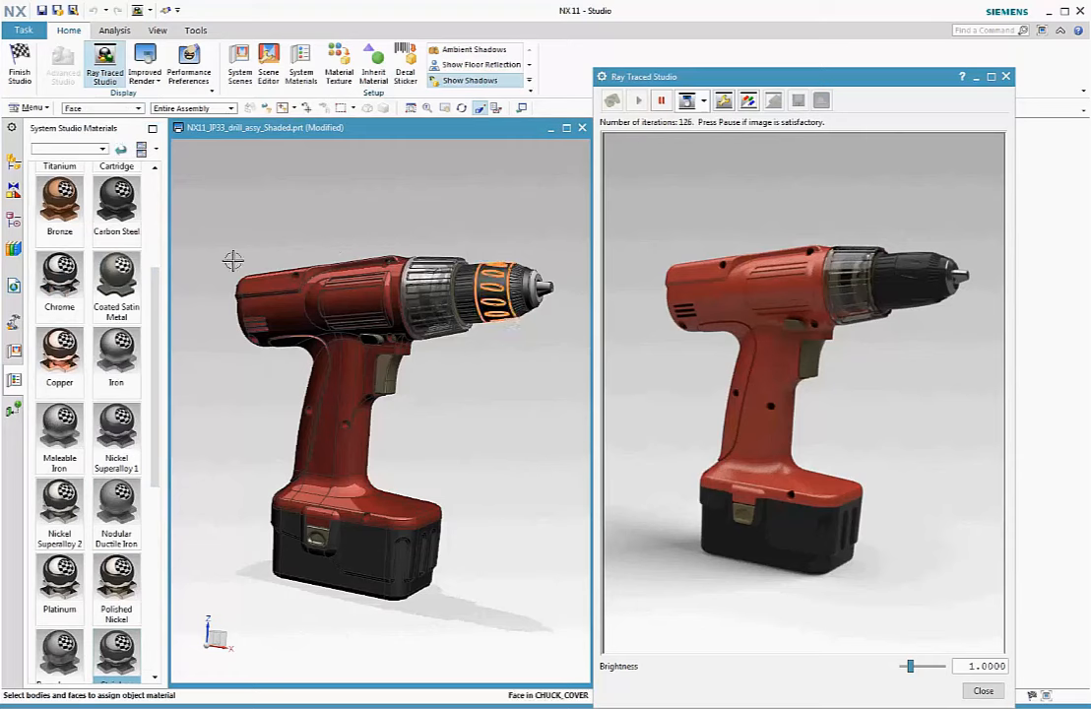
{"action": "left_click", "coordinate": [116, 283]}
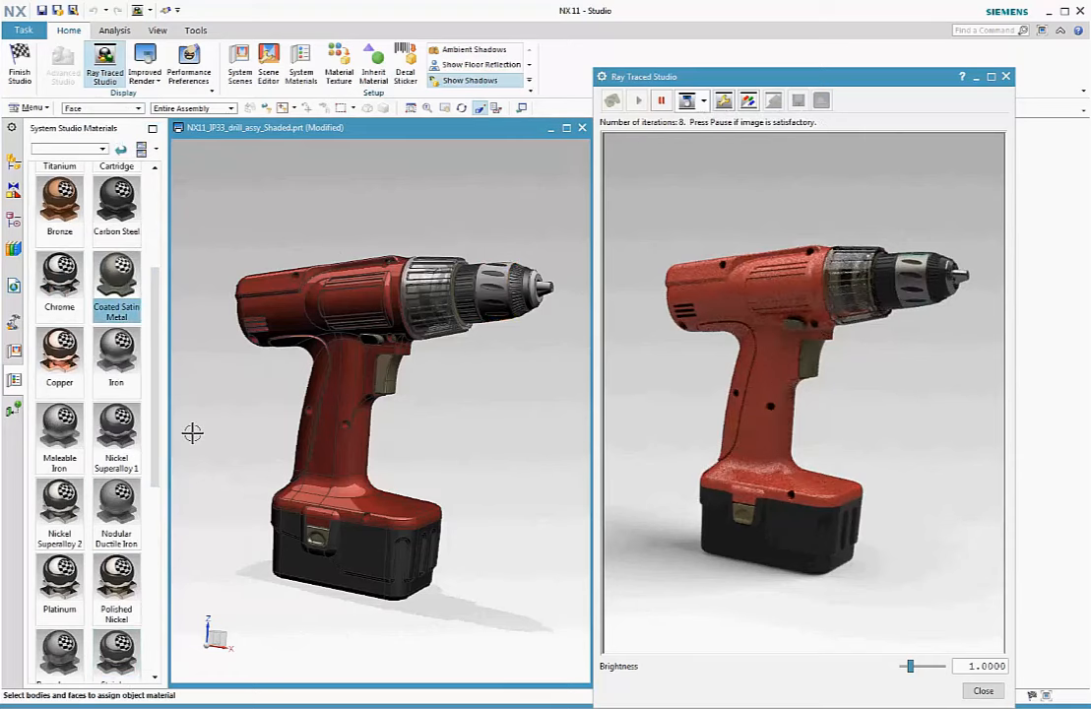
{"action": "middle_click_drag", "start_coordinate": [309, 643], "coordinate": [332, 649]}
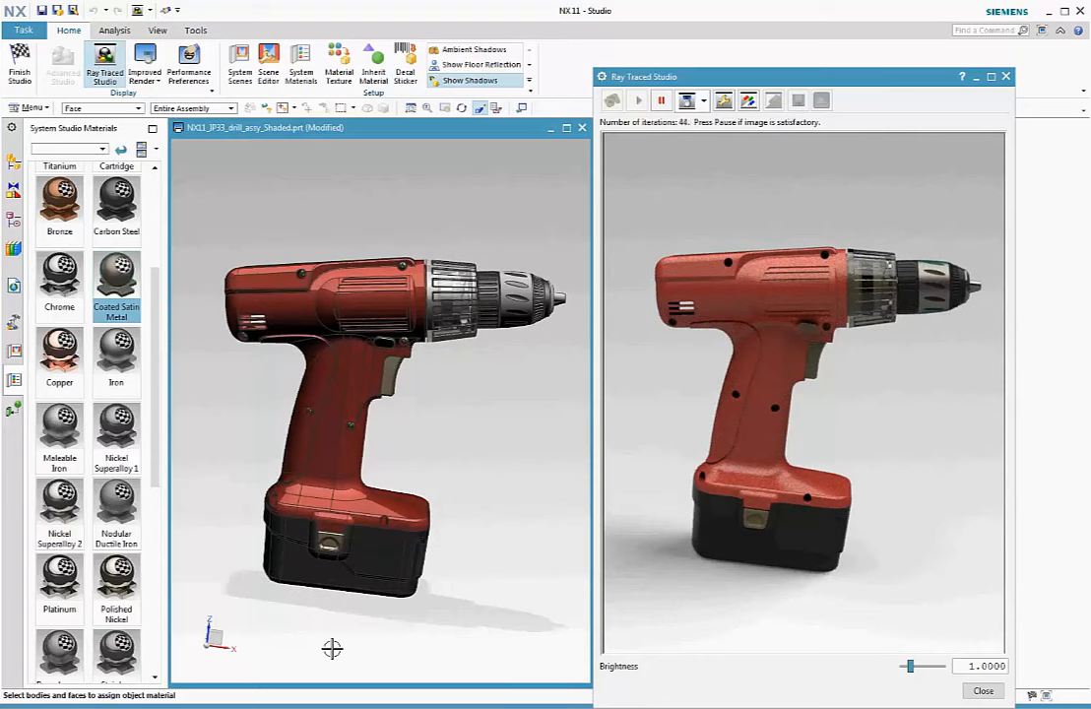
Step: Restrict selection to solid bodies, select all objects sharing the housing's material, and assign Coated Plastic Blue to them
{"action": "left_click", "coordinate": [97, 108]}
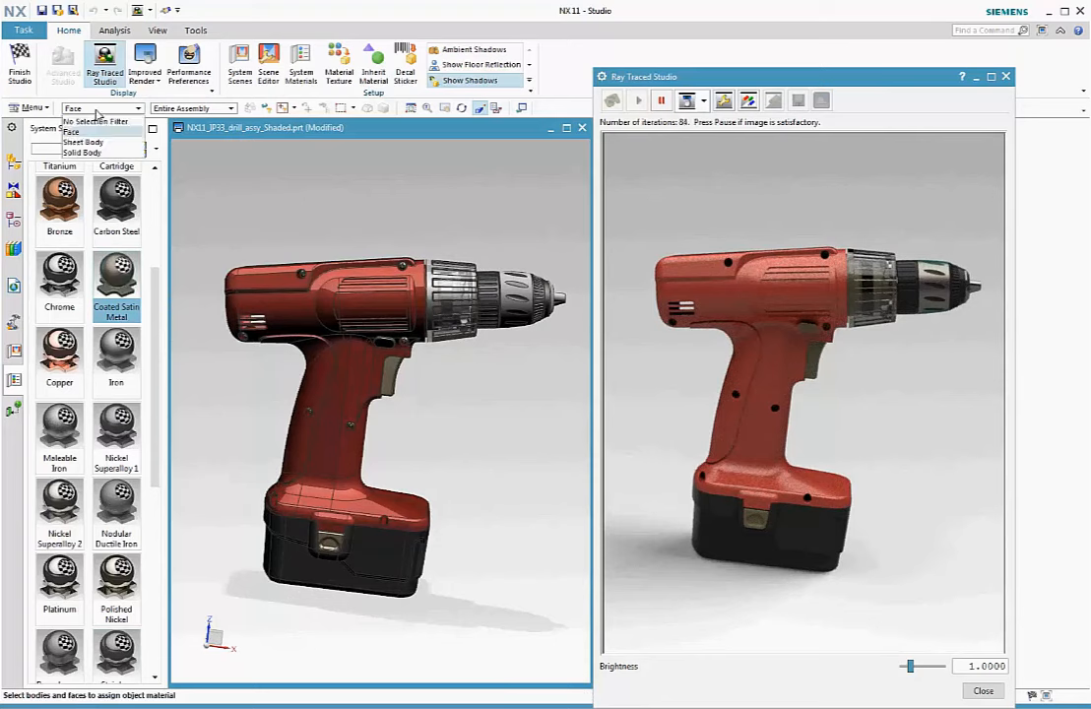
{"action": "left_click", "coordinate": [82, 153]}
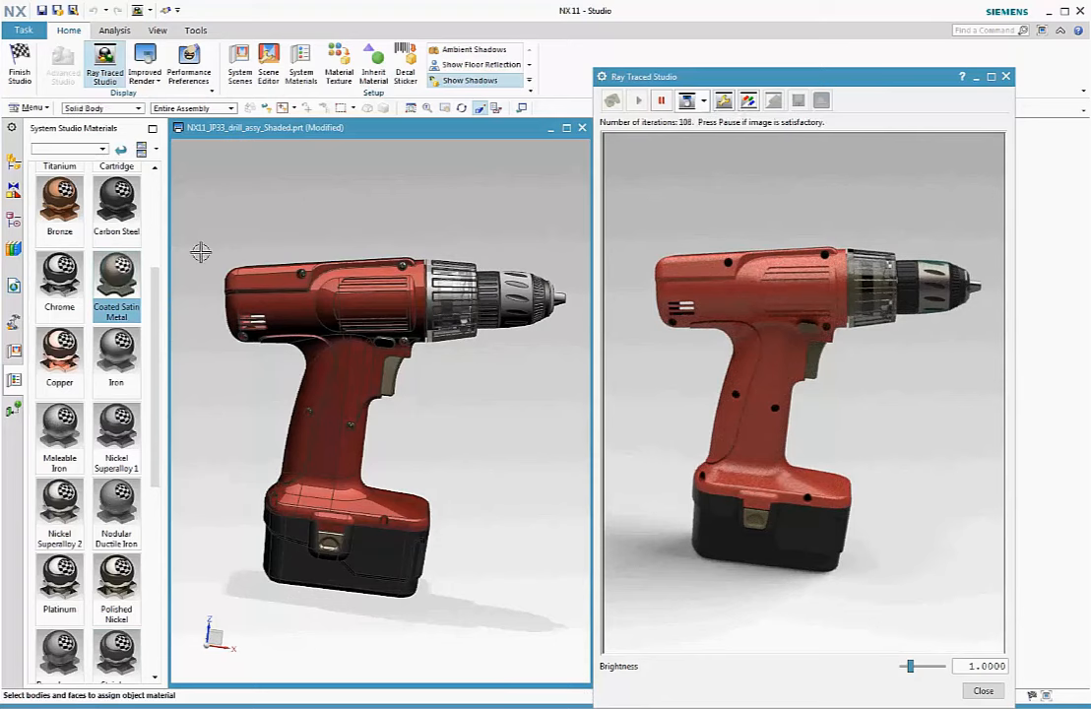
{"action": "right_click", "coordinate": [261, 281]}
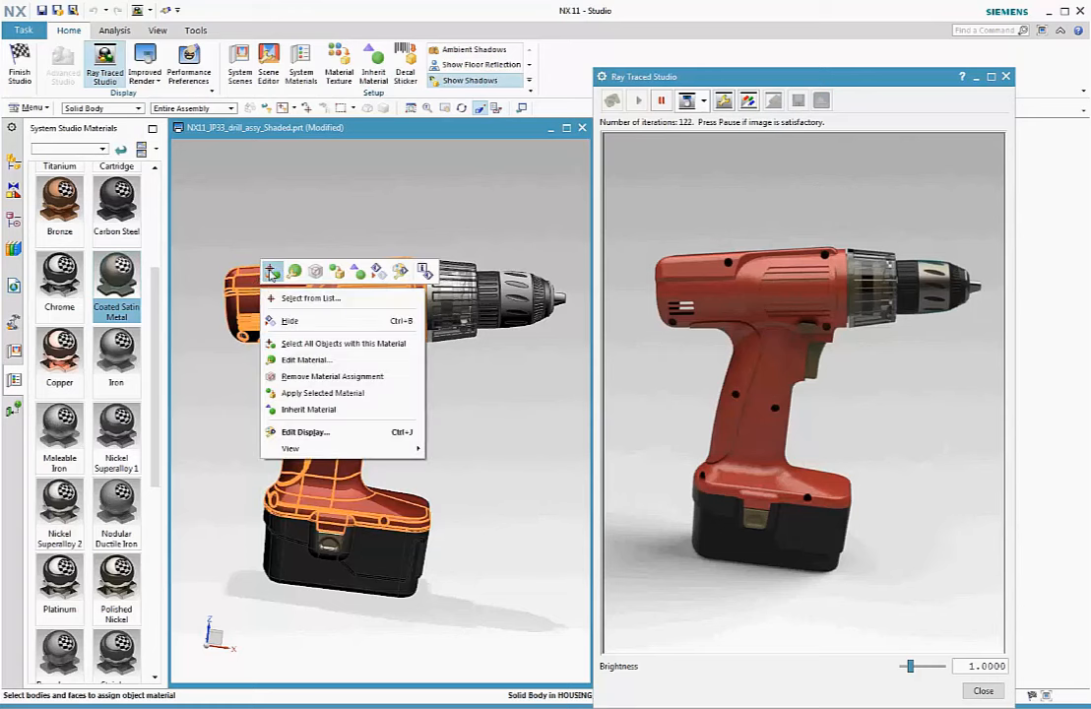
{"action": "left_click", "coordinate": [270, 273]}
{"action": "scroll", "coordinate": [84, 227], "scroll_direction": "up", "scroll_amount": 4}
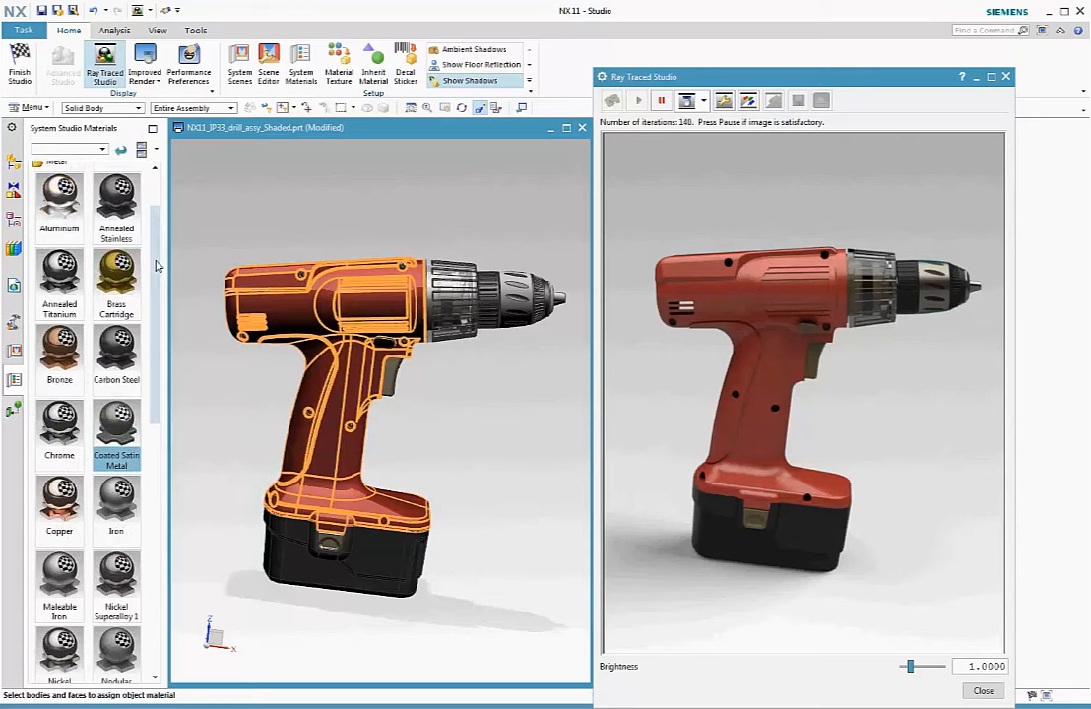
{"action": "left_click", "coordinate": [59, 227]}
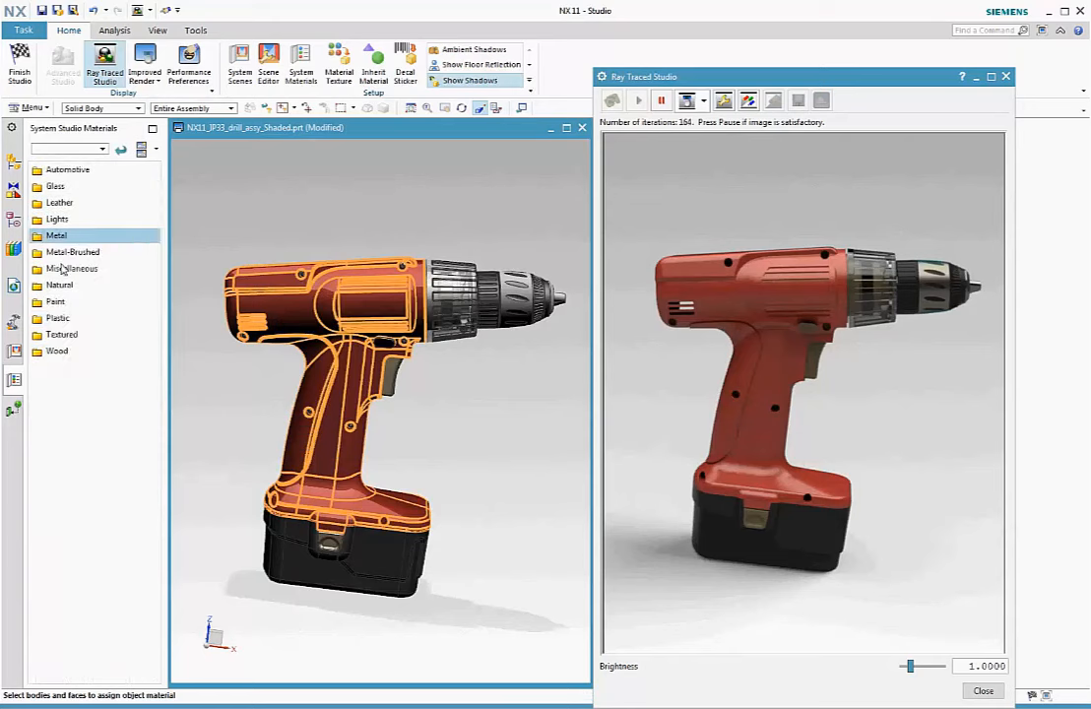
{"action": "left_click", "coordinate": [62, 319]}
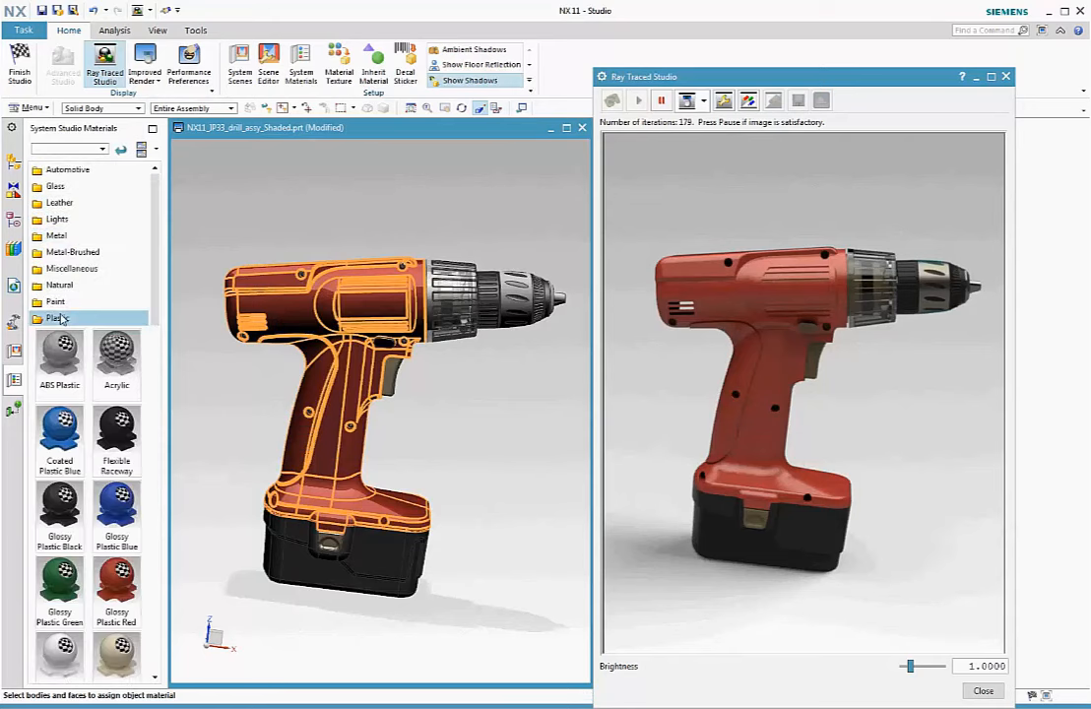
{"action": "left_click", "coordinate": [65, 445]}
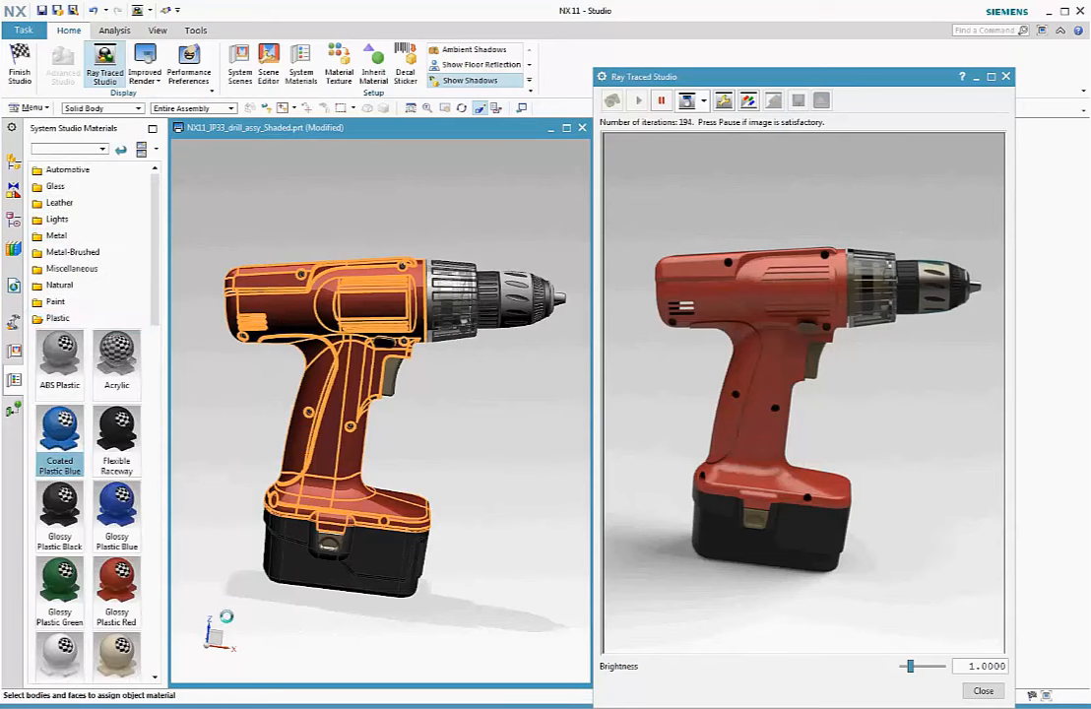
{"action": "mouse_move", "coordinate": [470, 652]}
{"action": "middle_mouse_down"}
{"action": "mouse_move", "coordinate": [328, 648]}
{"action": "mouse_move", "coordinate": [455, 654]}
{"action": "middle_mouse_up"}
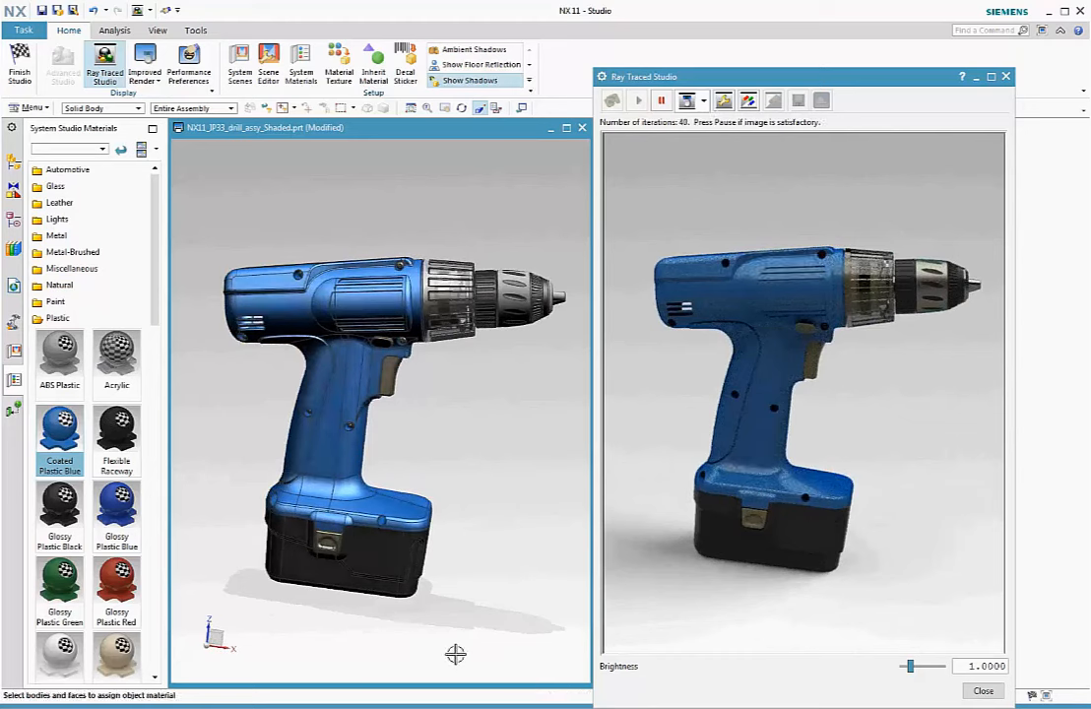
Step: Finish the Studio task to return to Modeling and close the ray-traced rendering
{"action": "left_click", "coordinate": [18, 64]}
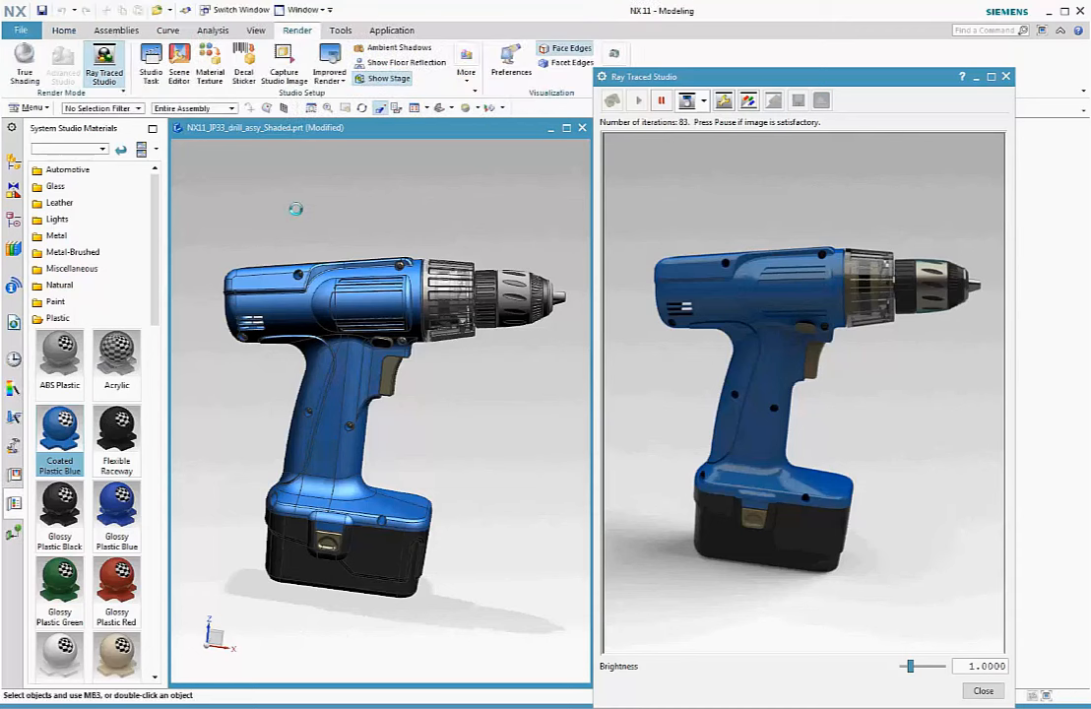
{"action": "mouse_move", "coordinate": [468, 638]}
{"action": "middle_mouse_down"}
{"action": "mouse_move", "coordinate": [441, 638]}
{"action": "mouse_move", "coordinate": [455, 640]}
{"action": "middle_mouse_up"}
{"action": "right_click", "coordinate": [336, 286]}
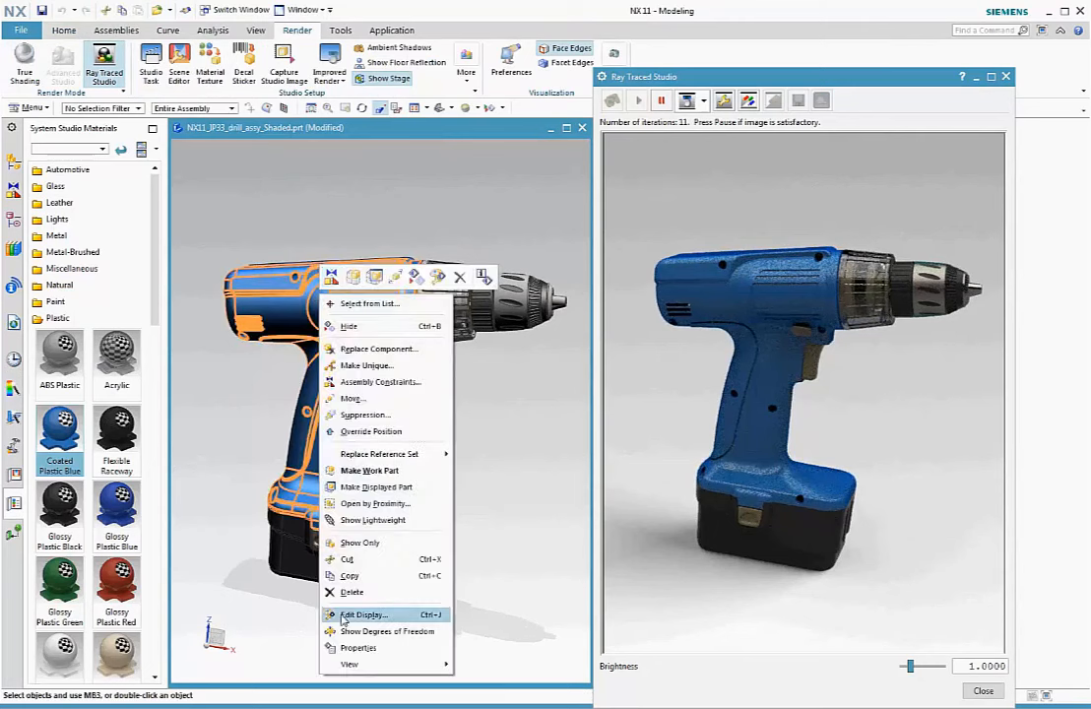
{"action": "left_click", "coordinate": [499, 509]}
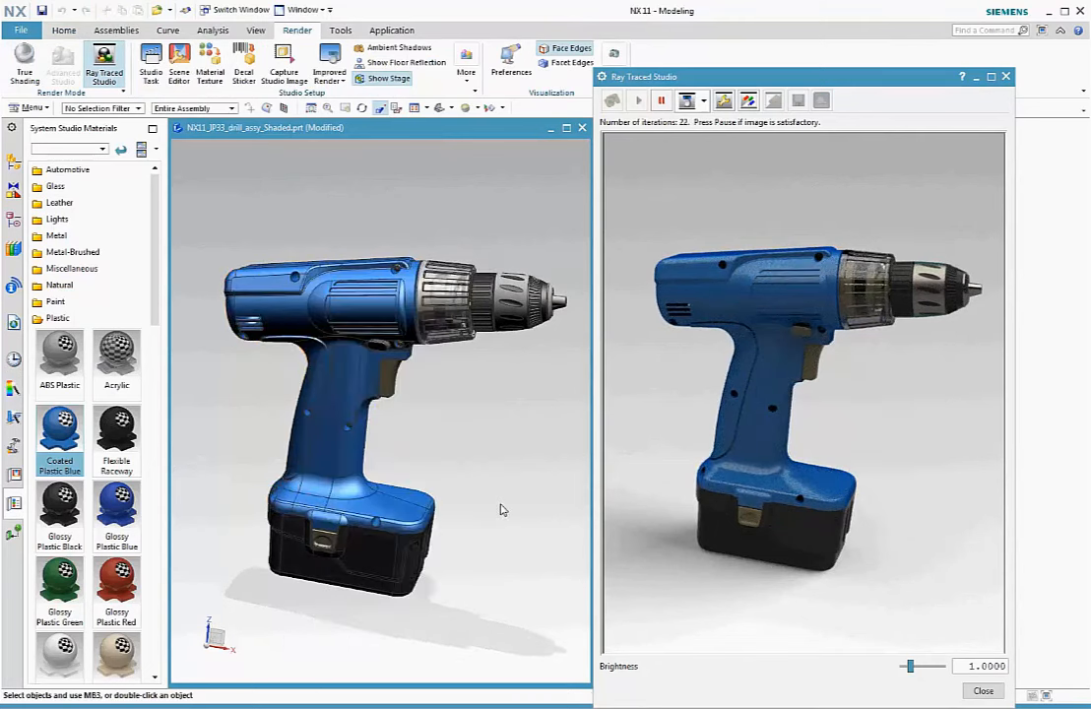
{"action": "left_click", "coordinate": [1006, 77]}
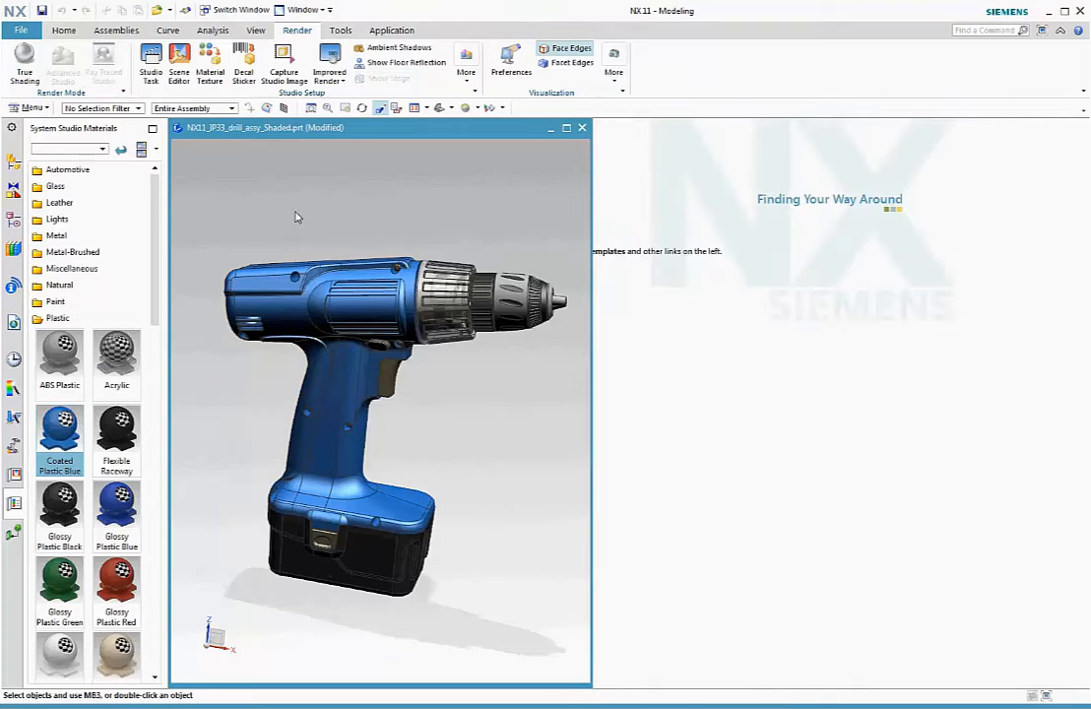
Step: Switch to drill_assy_NX11_IP27_HDRI-LightingStudio.prt and render the drill assembly in Ray Traced Studio
{"action": "left_click", "coordinate": [237, 12]}
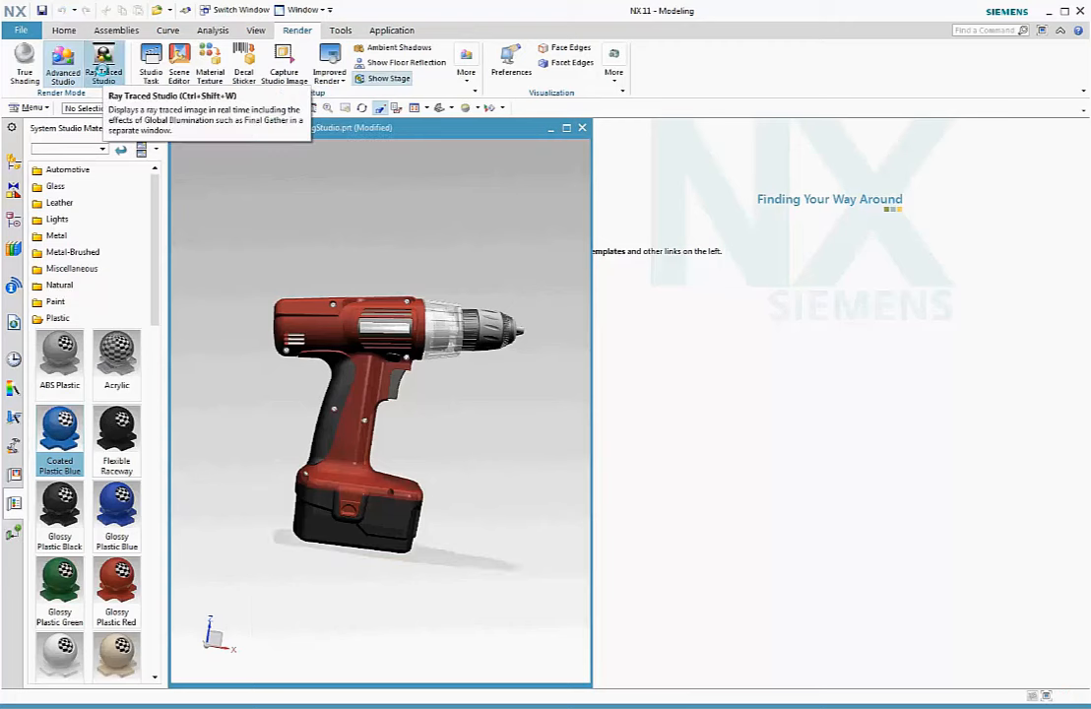
{"action": "left_click", "coordinate": [102, 69]}
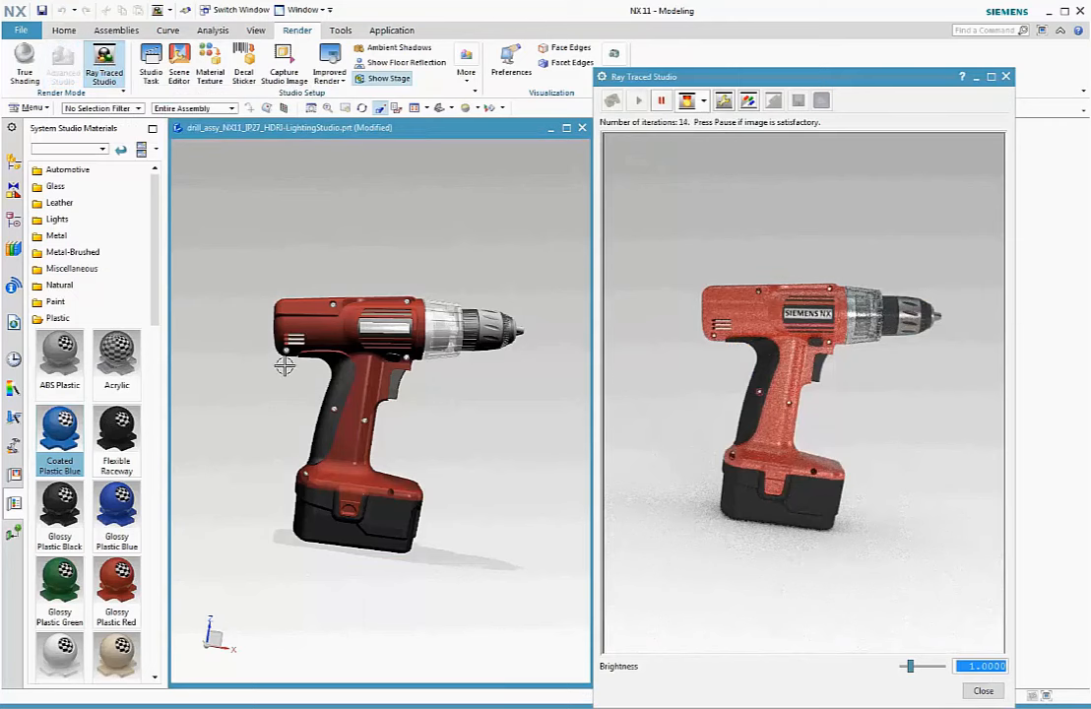
{"action": "scroll", "coordinate": [284, 365], "scroll_direction": "up", "scroll_amount": 2}
{"action": "scroll", "coordinate": [284, 366], "scroll_direction": "up", "scroll_amount": 2}
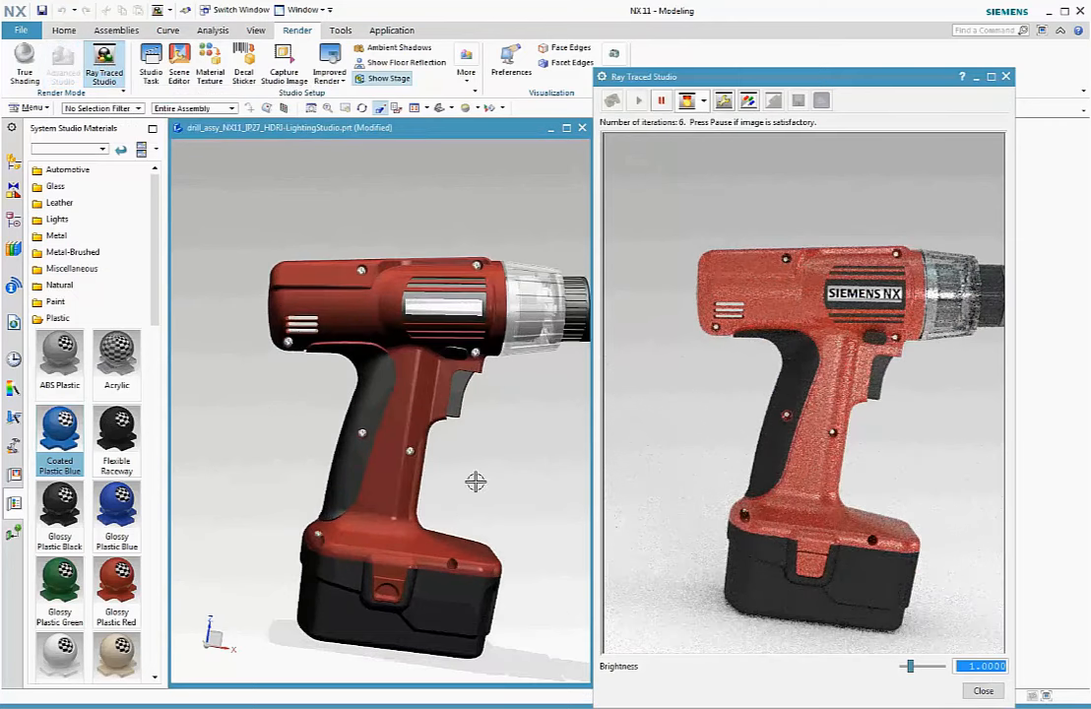
{"action": "middle_click_drag", "start_coordinate": [487, 453], "coordinate": [464, 444]}
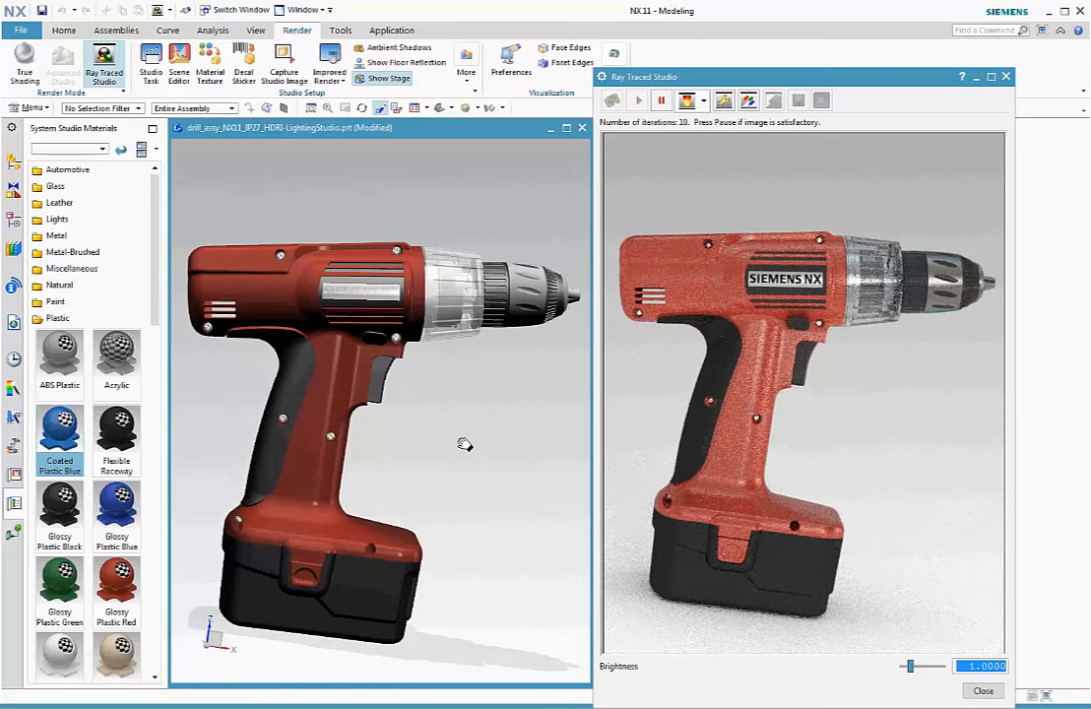
Step: Review the Ray Traced Studio Editor's static image output options, keeping the PNG save format and Render Window size
{"action": "left_click", "coordinate": [723, 101]}
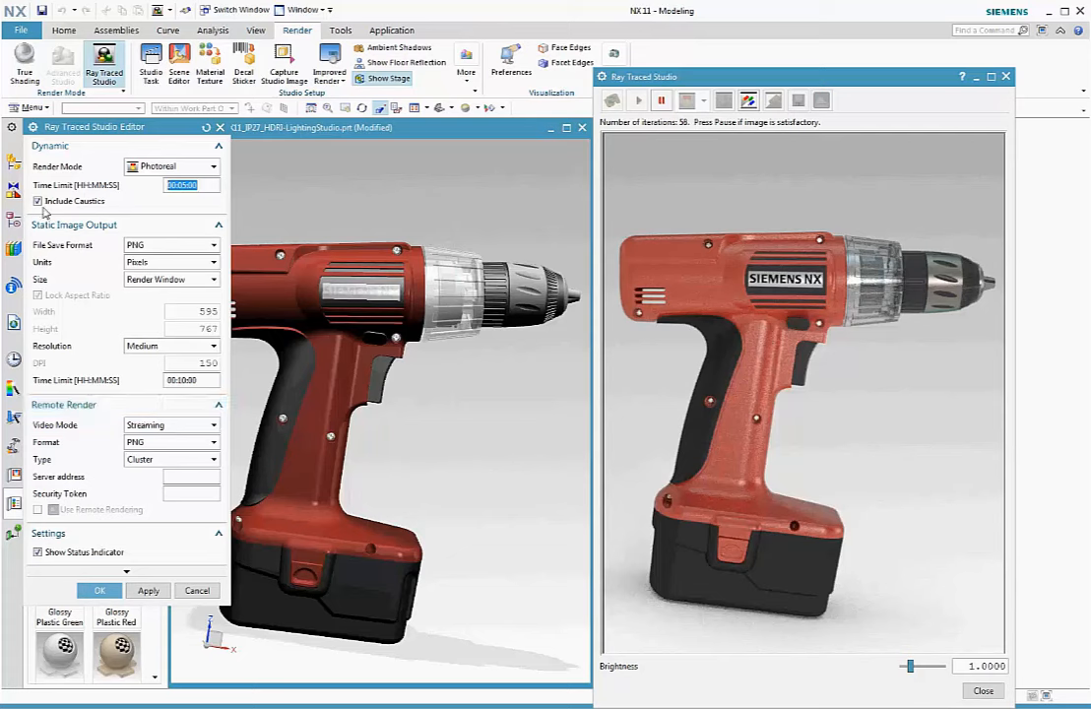
{"action": "left_click", "coordinate": [148, 245]}
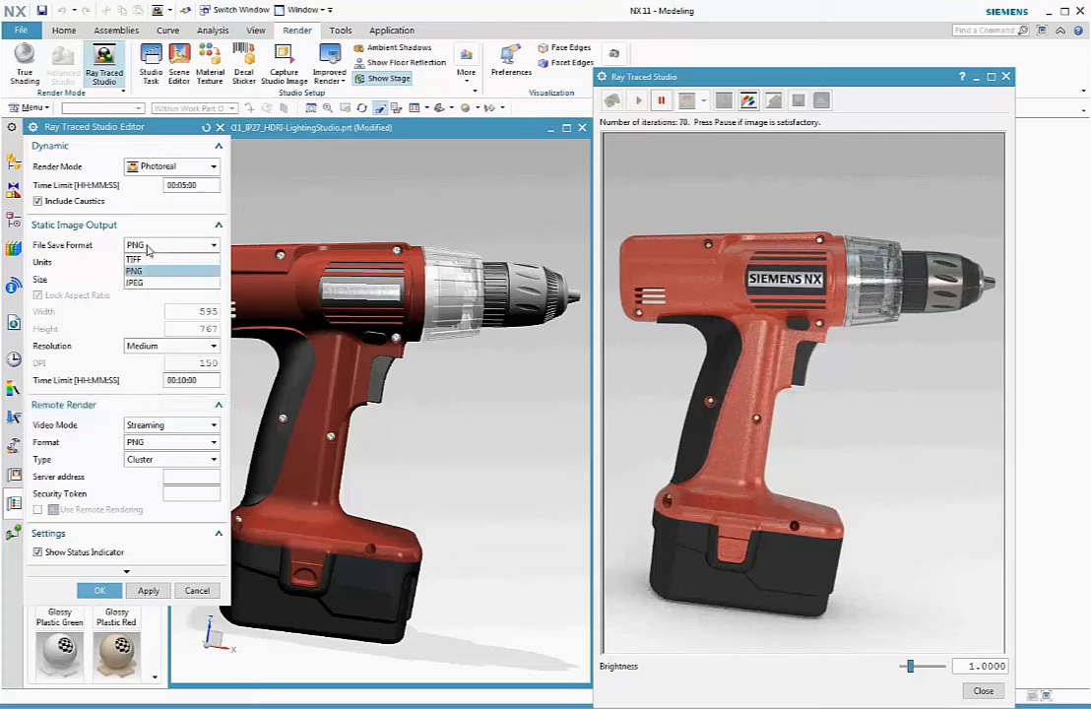
{"action": "left_click", "coordinate": [148, 250]}
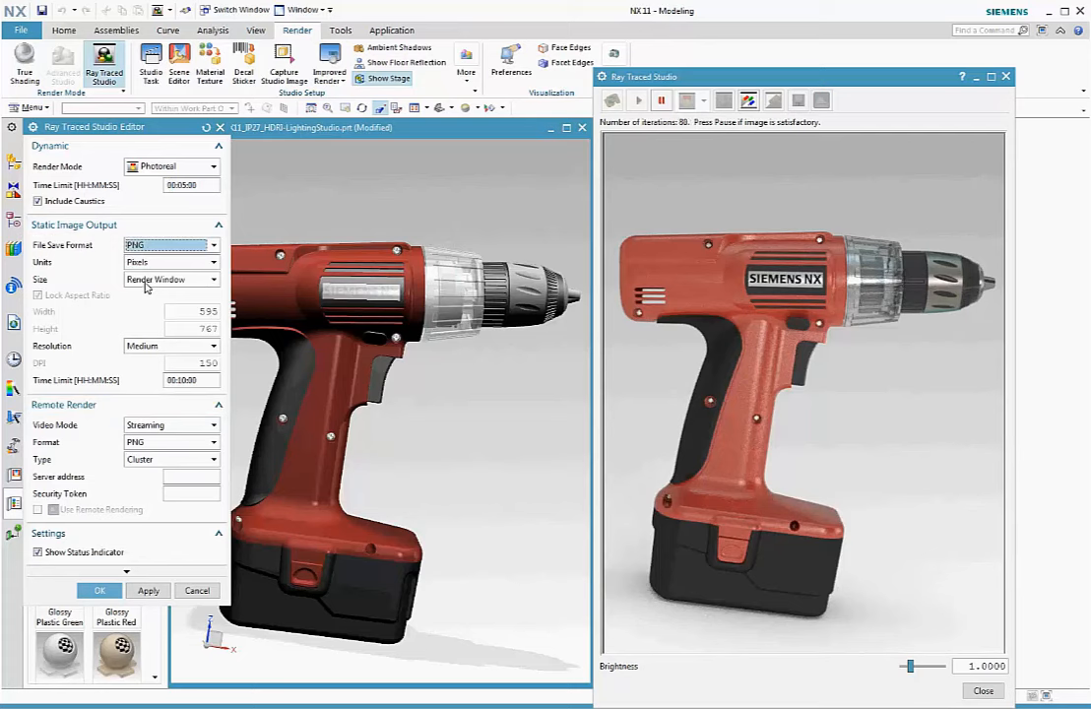
{"action": "left_click", "coordinate": [146, 284]}
{"action": "left_click", "coordinate": [146, 283]}
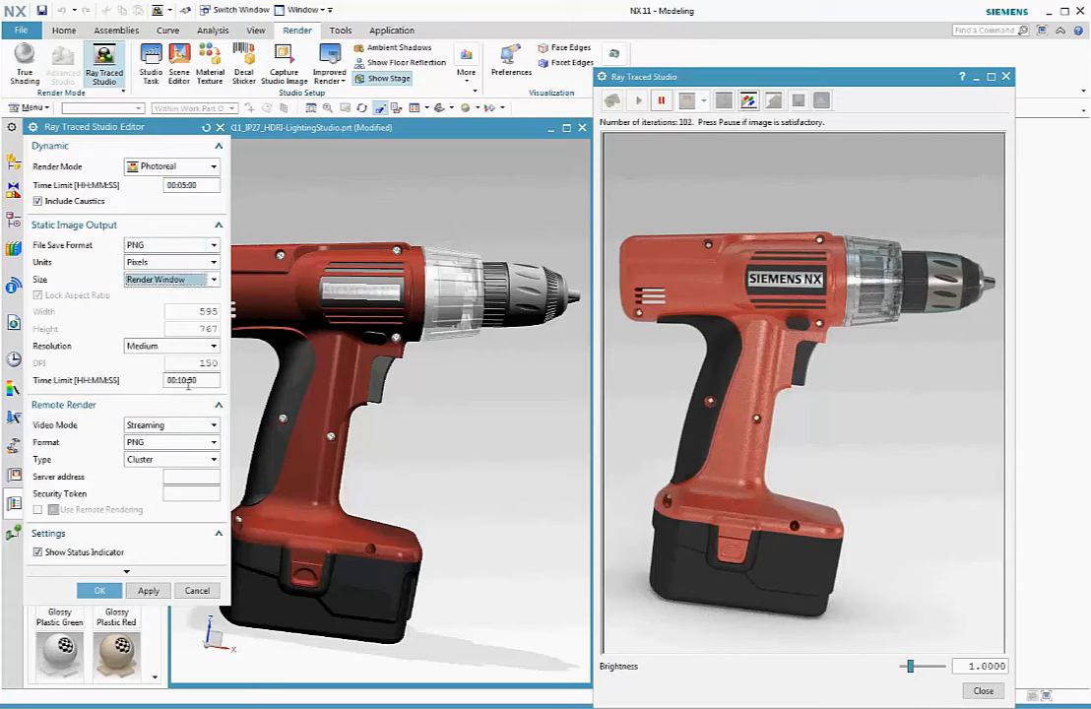
{"action": "left_click", "coordinate": [95, 592]}
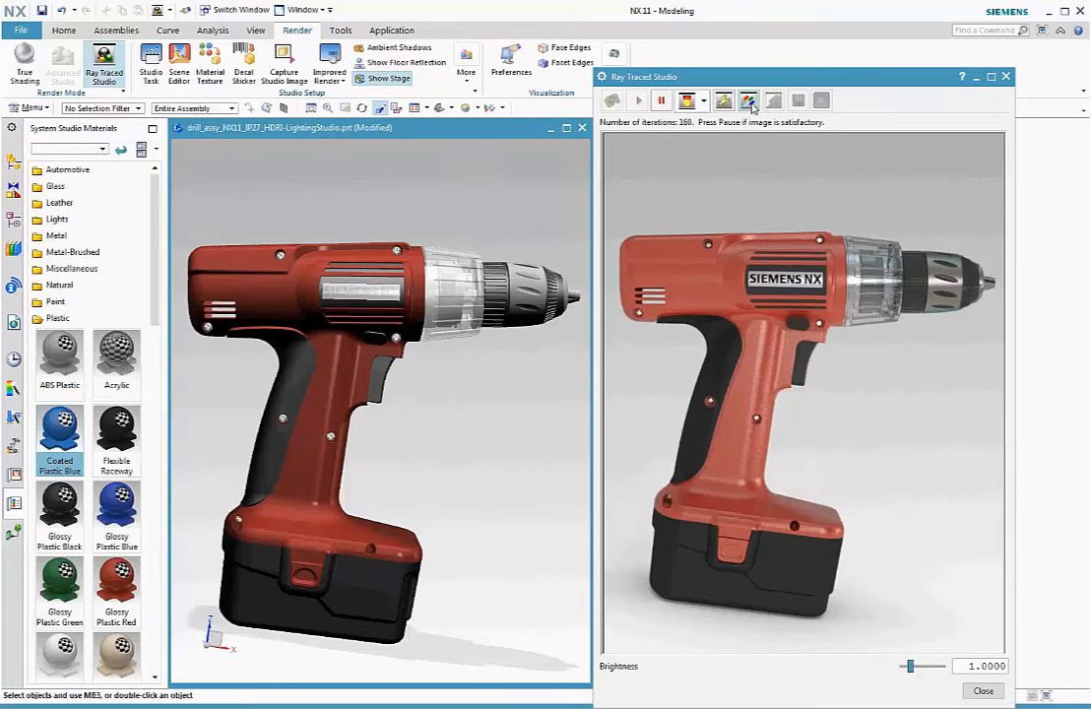
Step: Render a static image of the drill, pause its refinement, and save it as drill_assy_NX11_IP27_HDRI-LightingStudio.png
{"action": "left_click", "coordinate": [638, 99]}
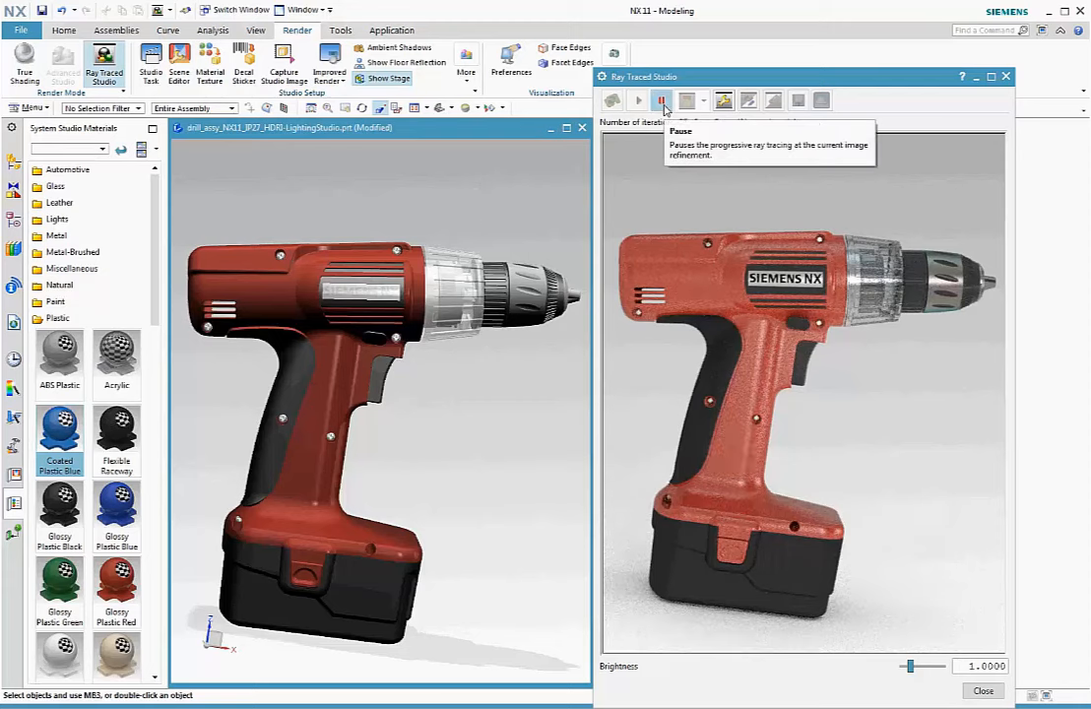
{"action": "left_click", "coordinate": [663, 102]}
{"action": "left_click", "coordinate": [797, 101]}
{"action": "left_click_drag", "start_coordinate": [175, 197], "coordinate": [202, 198]}
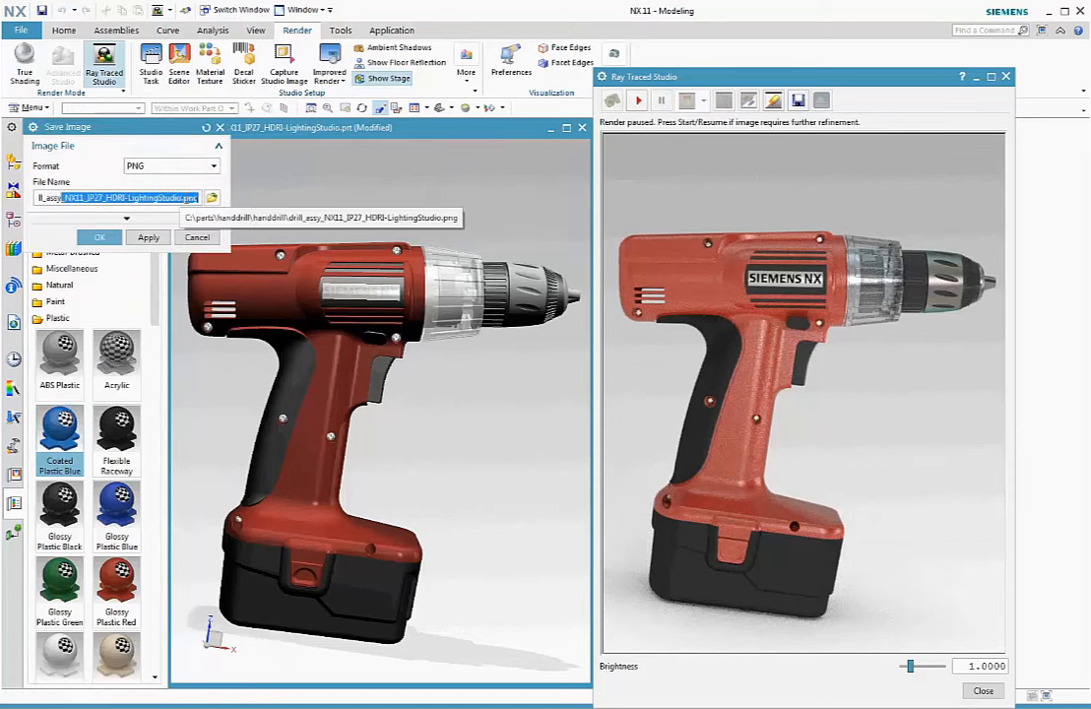
{"action": "left_click", "coordinate": [180, 200]}
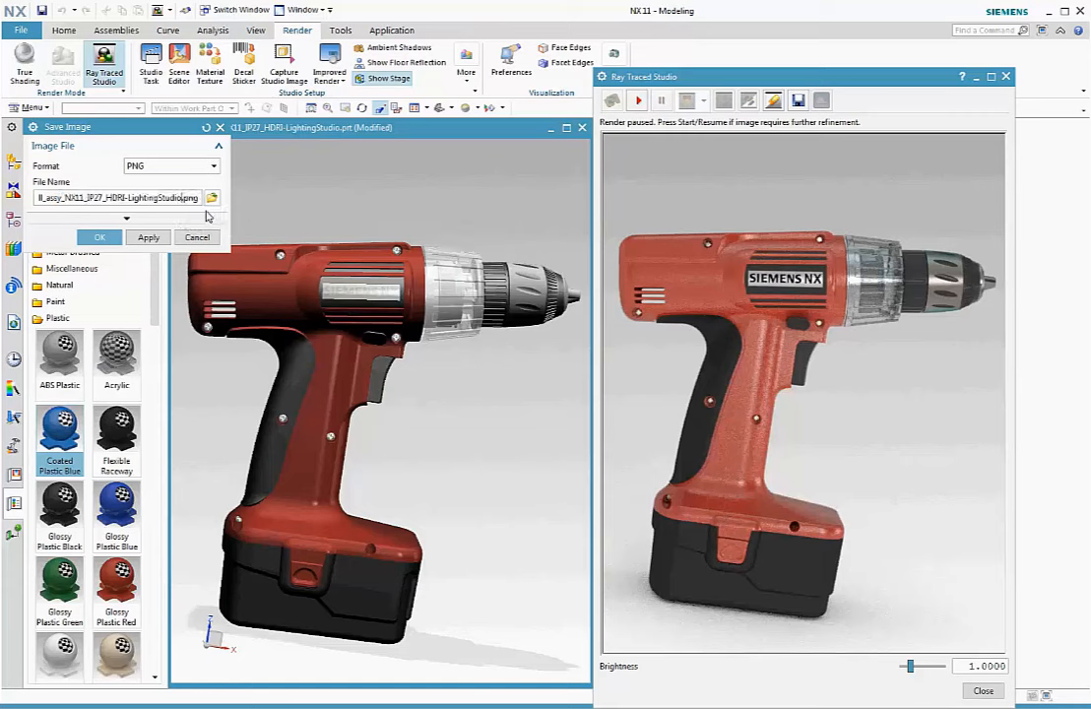
{"action": "left_click", "coordinate": [100, 238]}
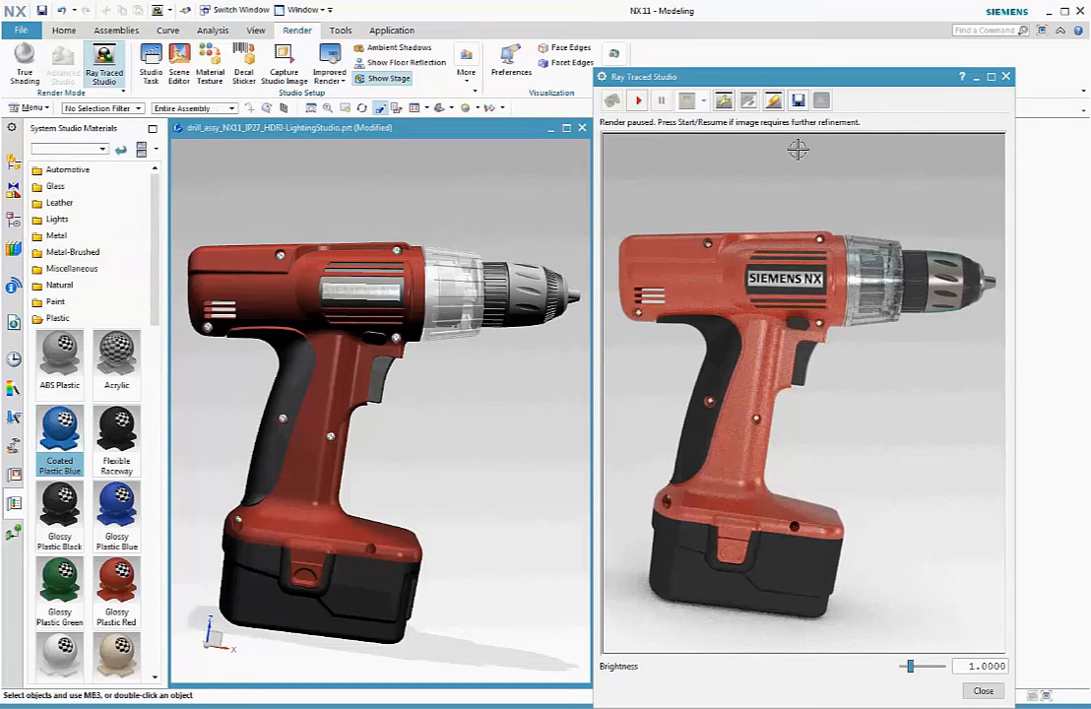
Step: Leave the static image for dynamic ray-traced rendering and rotate the drill slightly to preview it from another angle
{"action": "left_click", "coordinate": [772, 100]}
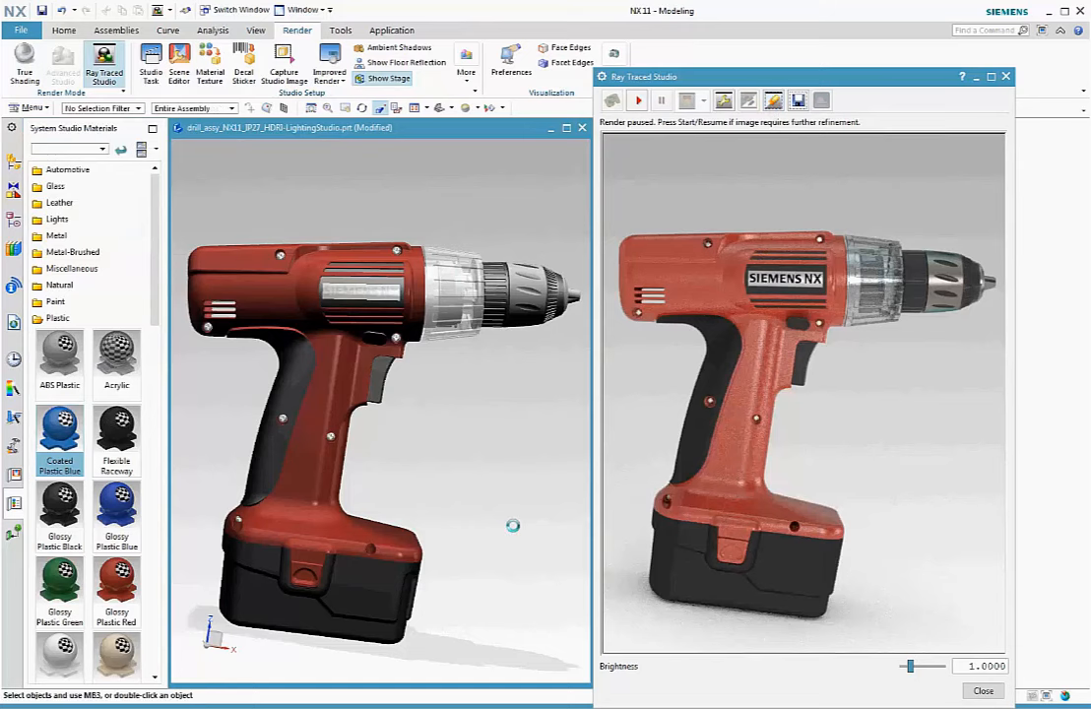
{"action": "mouse_move", "coordinate": [520, 567]}
{"action": "middle_mouse_down"}
{"action": "mouse_move", "coordinate": [492, 554]}
{"action": "mouse_move", "coordinate": [505, 565]}
{"action": "middle_mouse_up"}
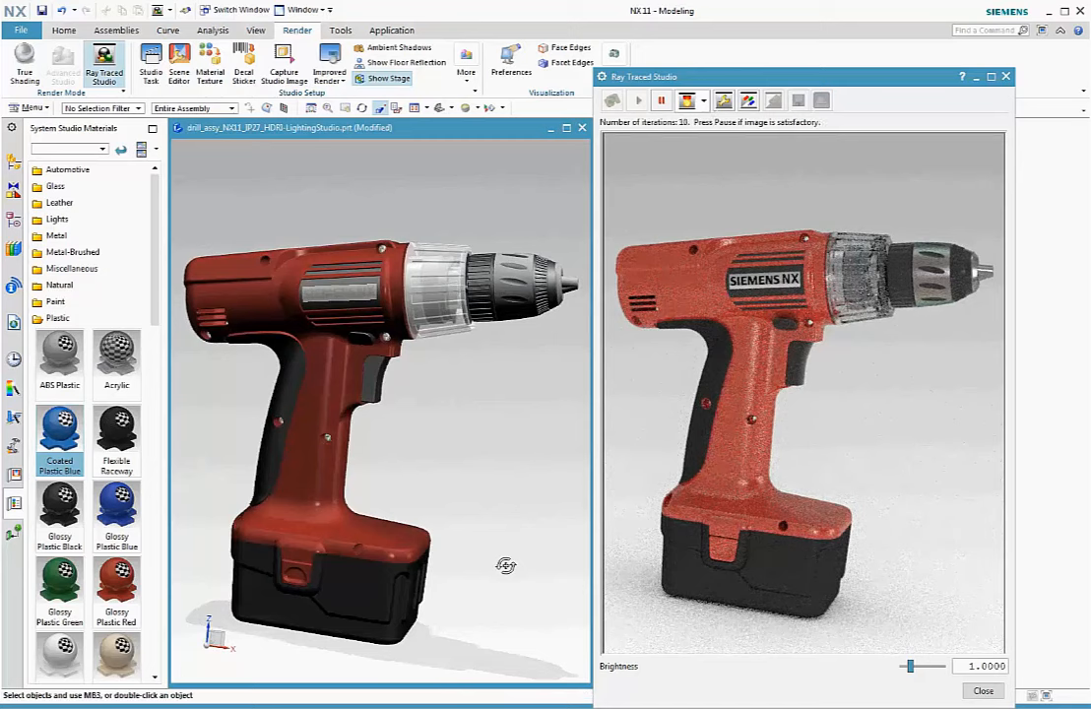